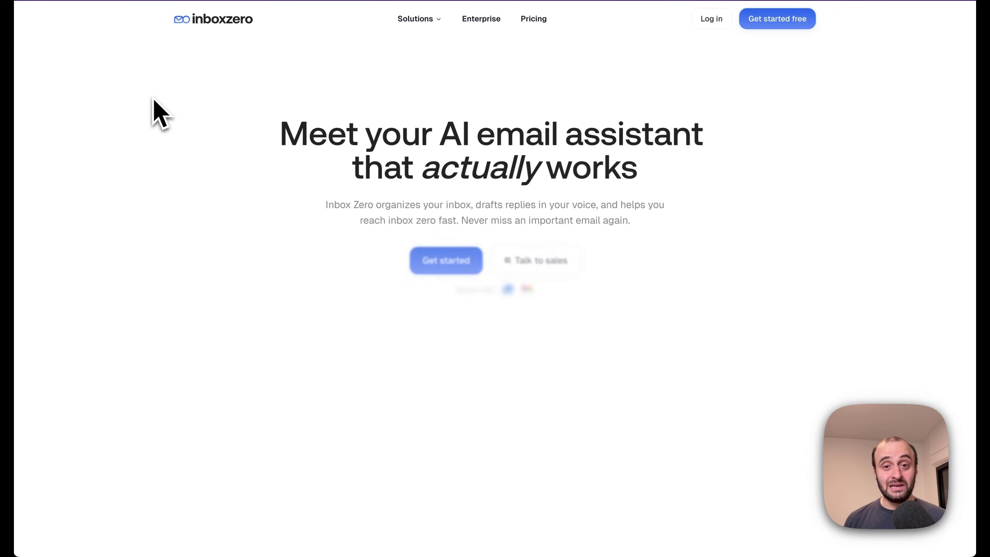
# Scroll the Brief My Meeting landing page, jump back to the top, and switch to the X post tab.
pyautogui.scroll(-10, 153, 101)
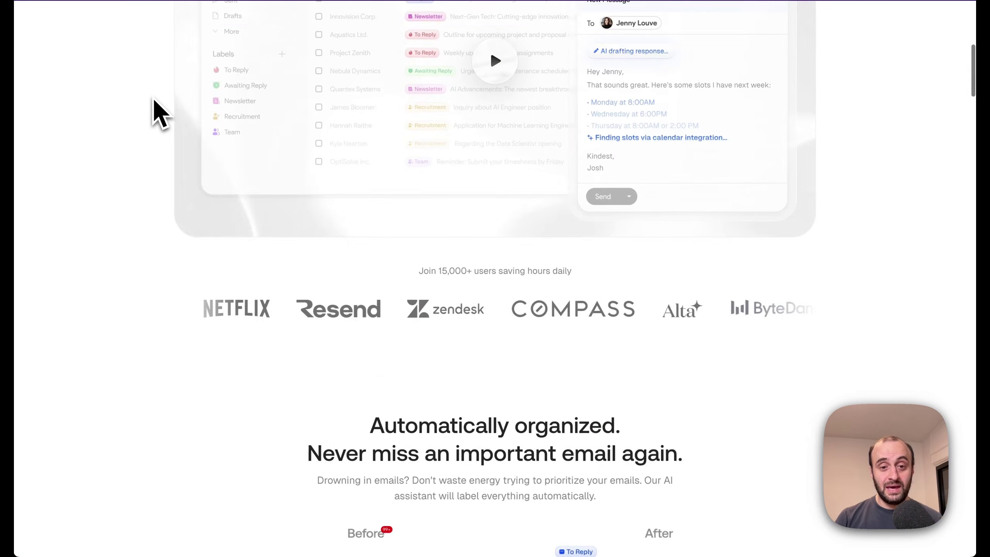
pyautogui.scroll(-8, 153, 121)
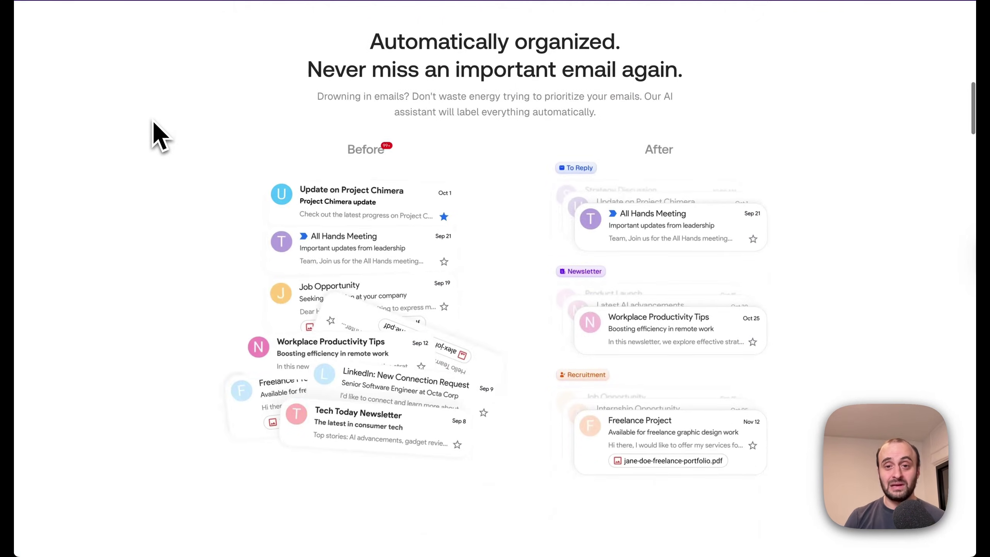
pyautogui.scroll(15, 153, 121)
pyautogui.scroll(5, 153, 122)
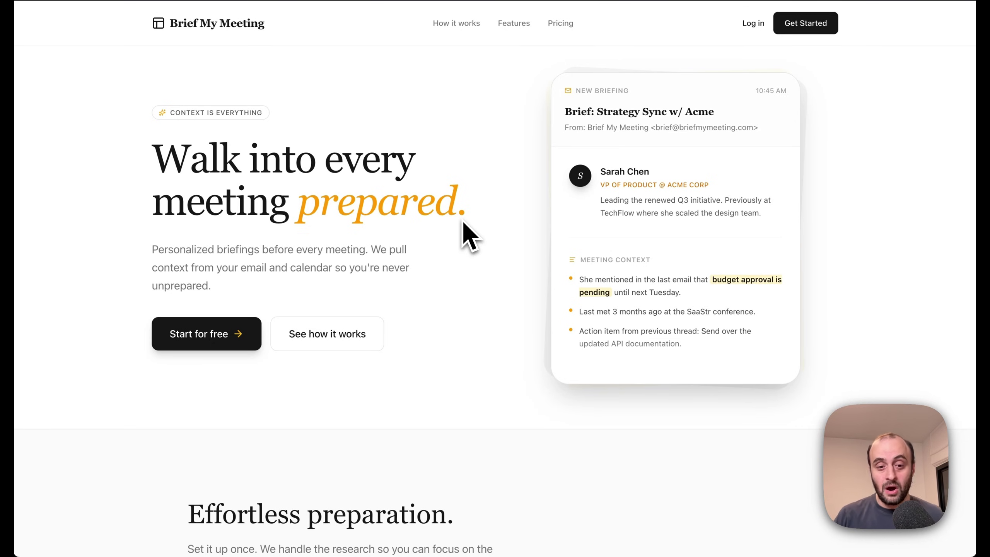
pyautogui.scroll(-12, 463, 222)
pyautogui.scroll(-15, 462, 221)
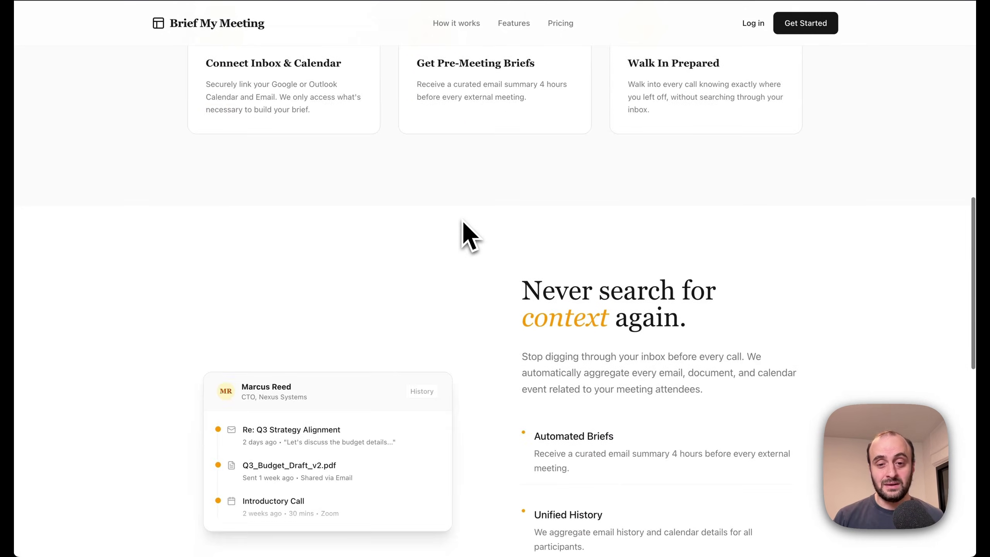
pyautogui.press('Home')
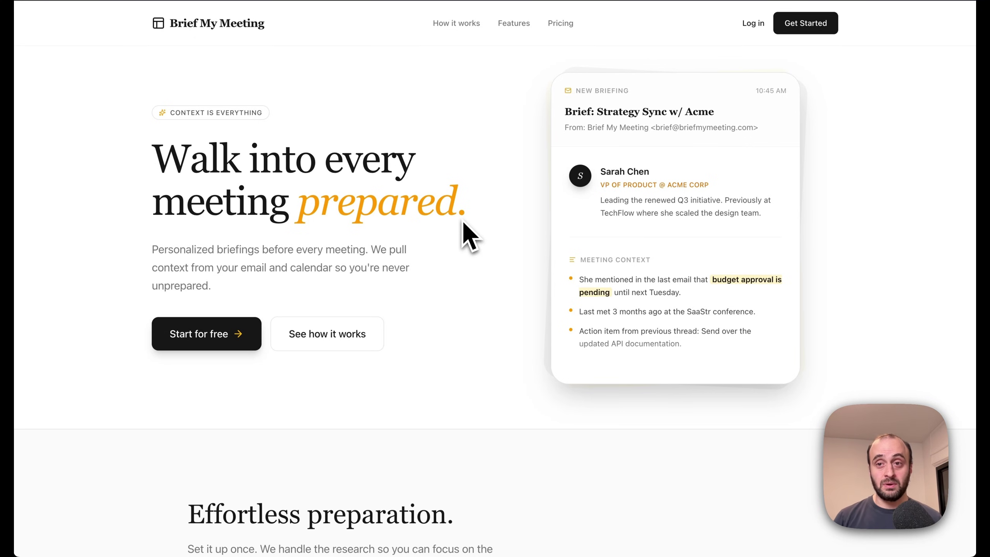
pyautogui.hotkey('ctrl', 'Tab')
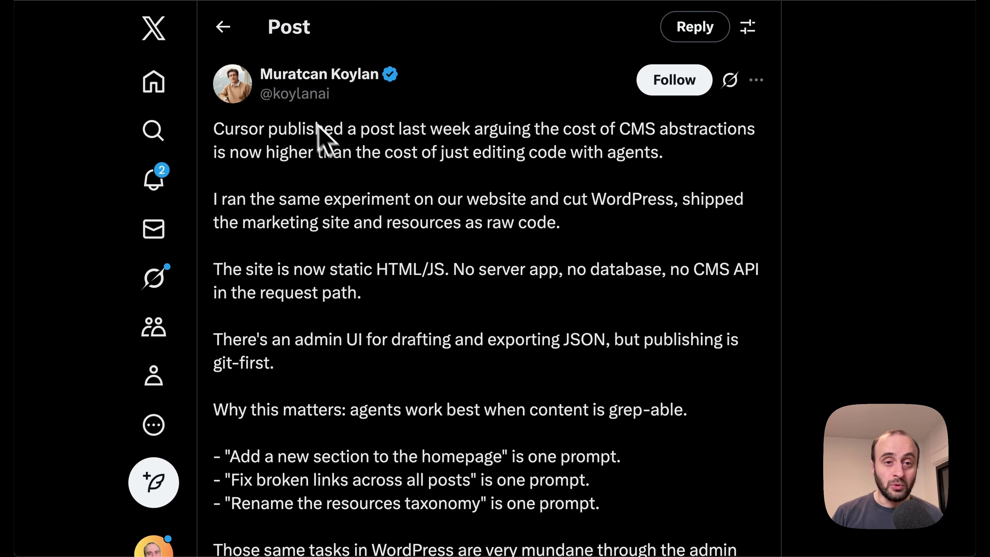
pyautogui.scroll(-2, 366, 195)
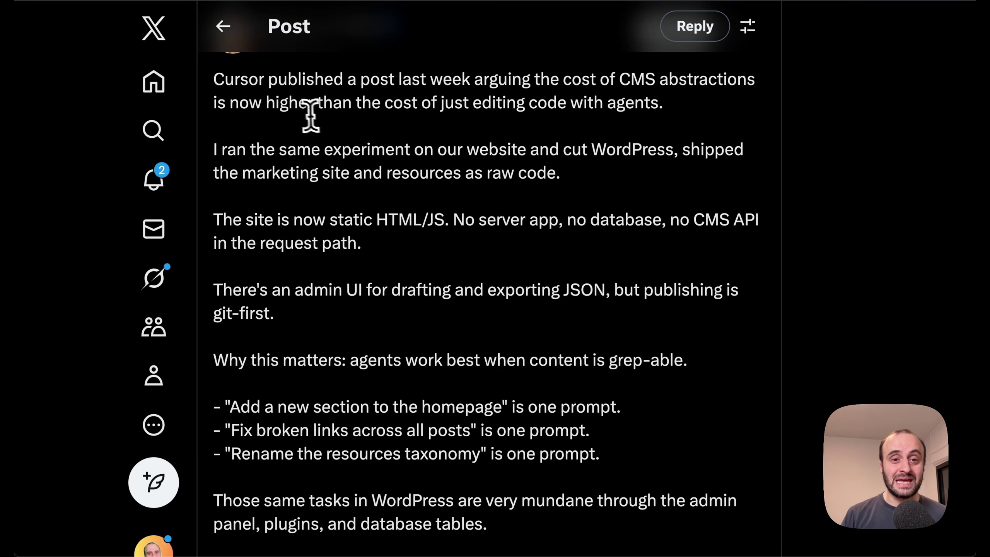
pyautogui.moveTo(452, 102); pyautogui.dragTo(658, 97)
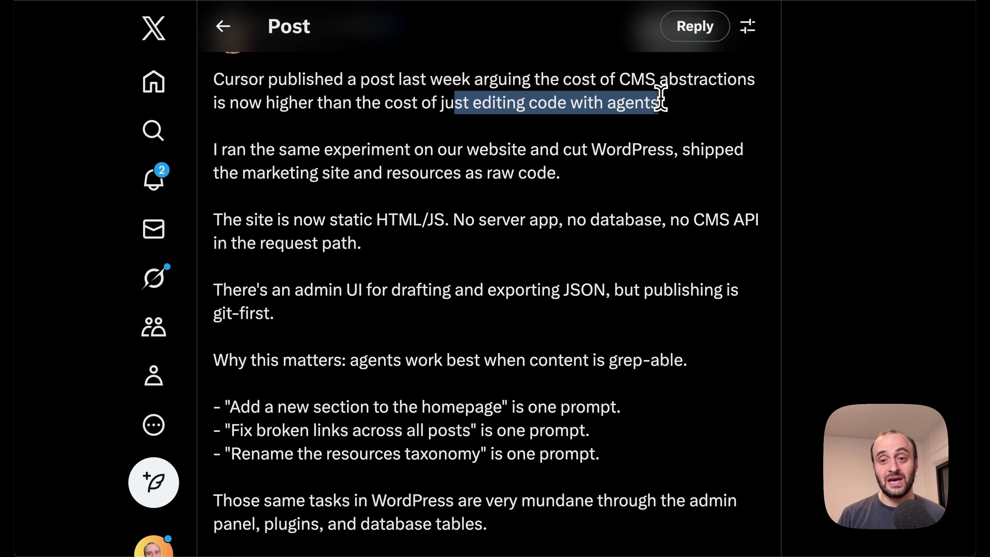
pyautogui.click(607, 164)
pyautogui.scroll(-1, 607, 164)
pyautogui.scroll(-2, 593, 184)
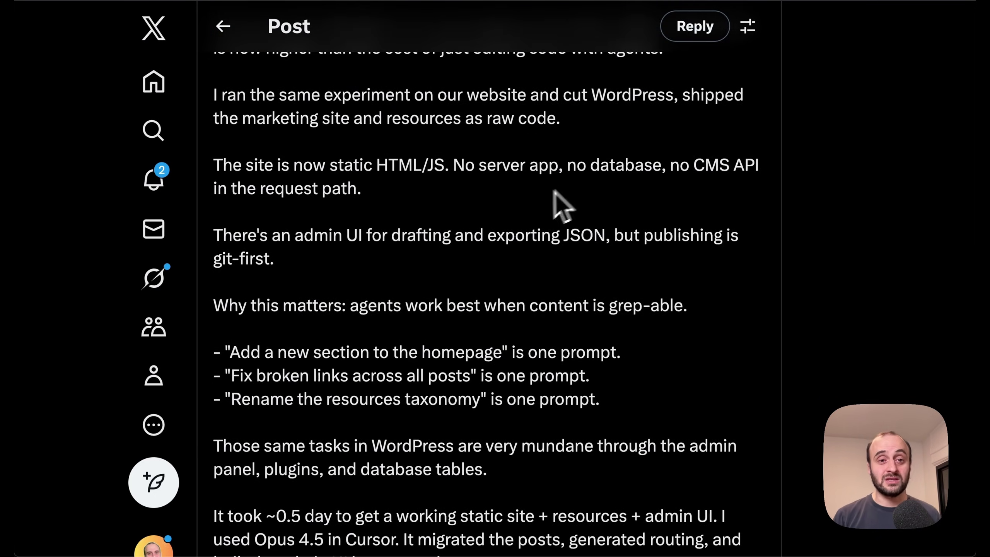
pyautogui.scroll(-1, 545, 207)
pyautogui.moveTo(266, 82); pyautogui.dragTo(567, 106)
pyautogui.click(566, 106)
pyautogui.scroll(-1, 568, 117)
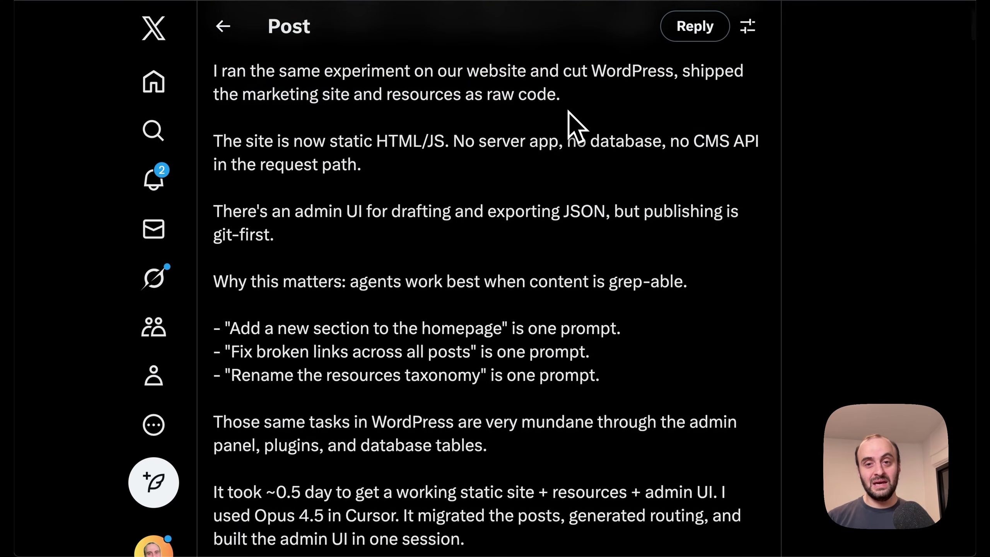
pyautogui.doubleClick(607, 74)
pyautogui.click(336, 99)
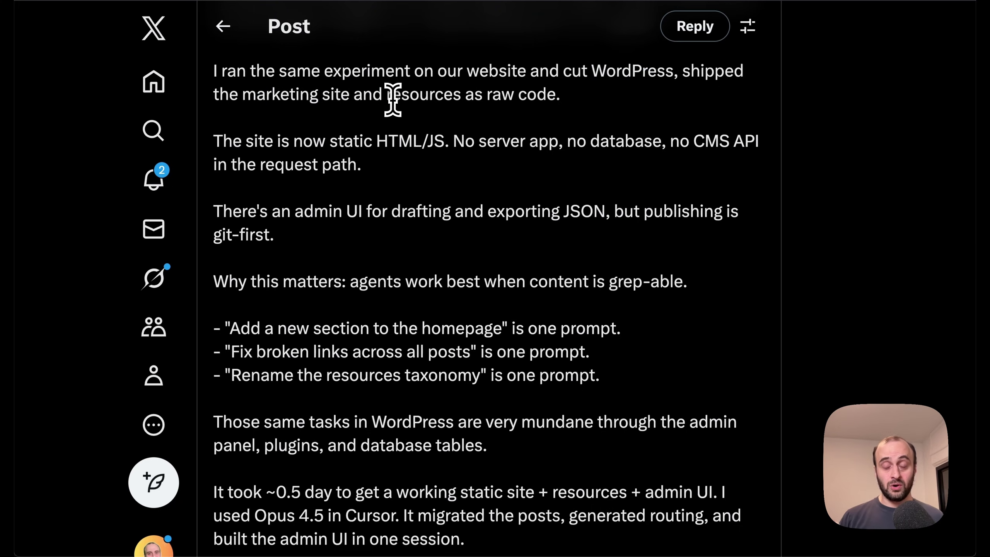
pyautogui.scroll(-3, 392, 100)
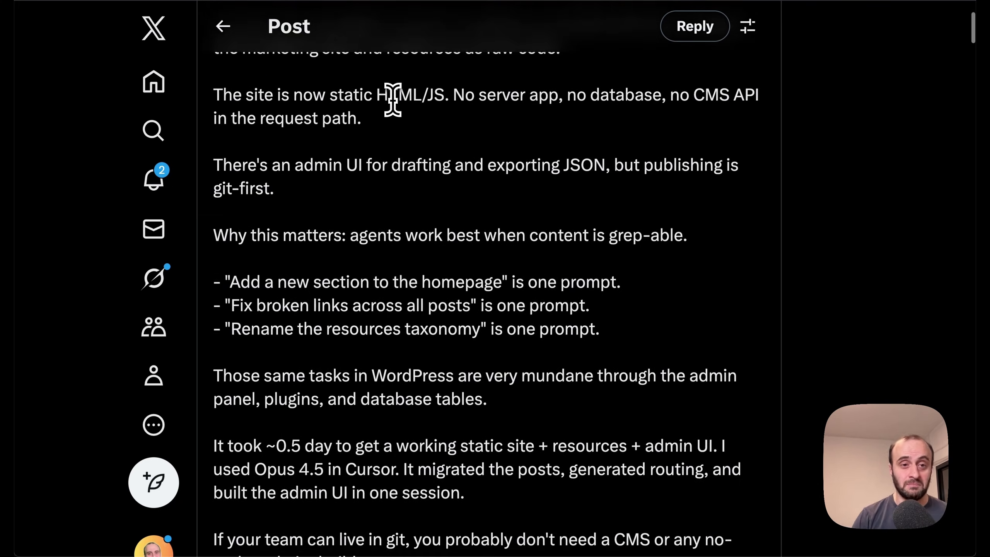
pyautogui.moveTo(273, 86); pyautogui.dragTo(389, 177)
pyautogui.click(389, 177)
pyautogui.scroll(-2, 388, 179)
pyautogui.moveTo(362, 80); pyautogui.dragTo(542, 110)
pyautogui.click(541, 109)
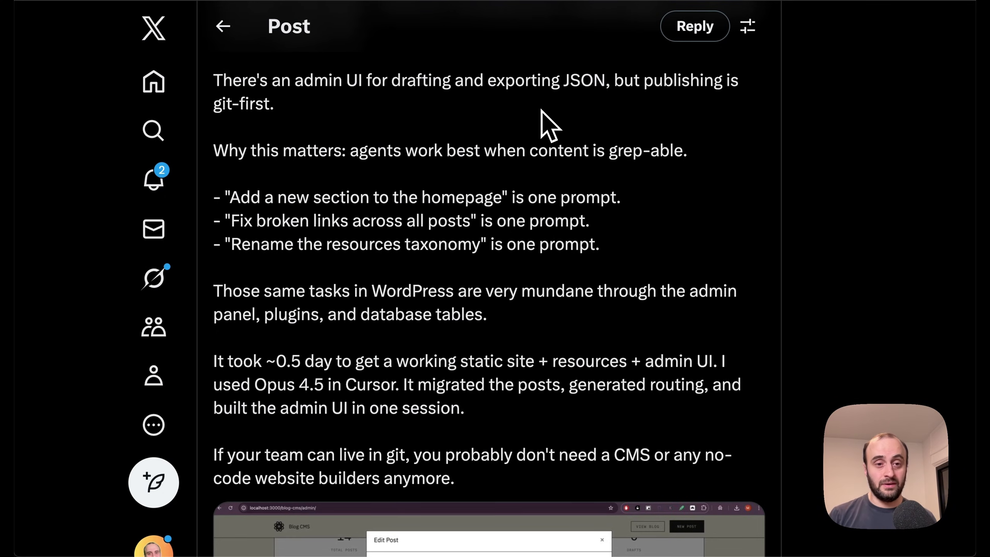
# Scroll the X post and highlight the first prompt example bullet.
pyautogui.scroll(-5, 411, 308)
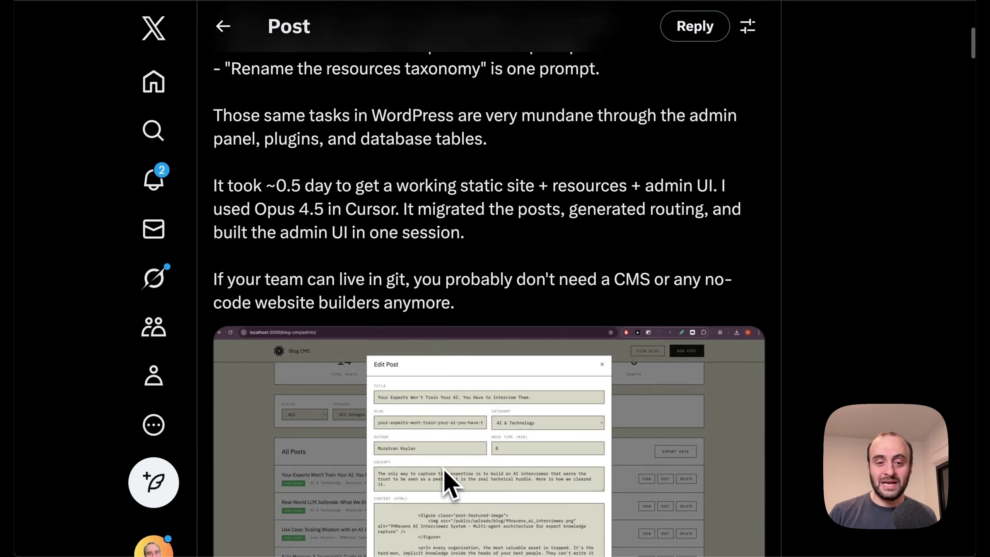
pyautogui.scroll(-5, 444, 469)
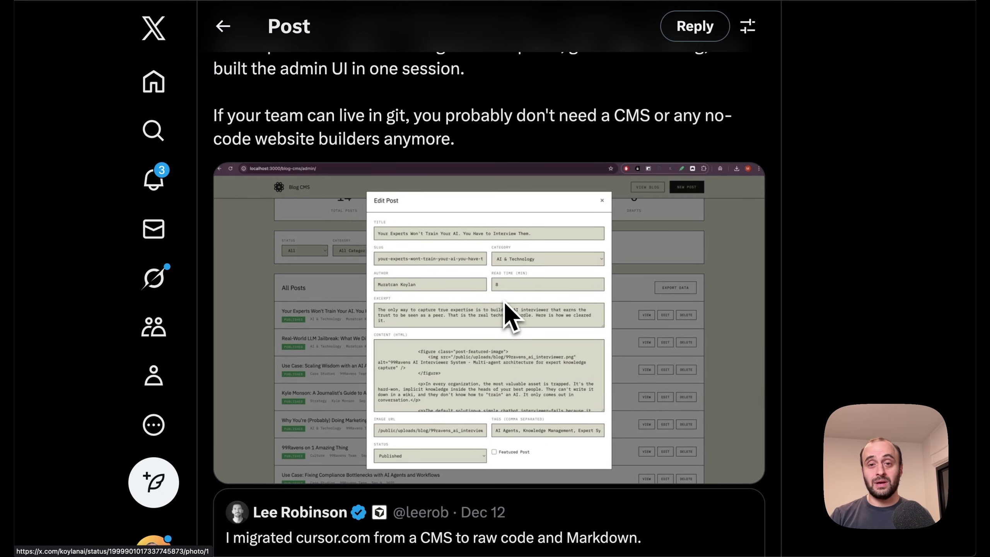
pyautogui.scroll(10, 507, 315)
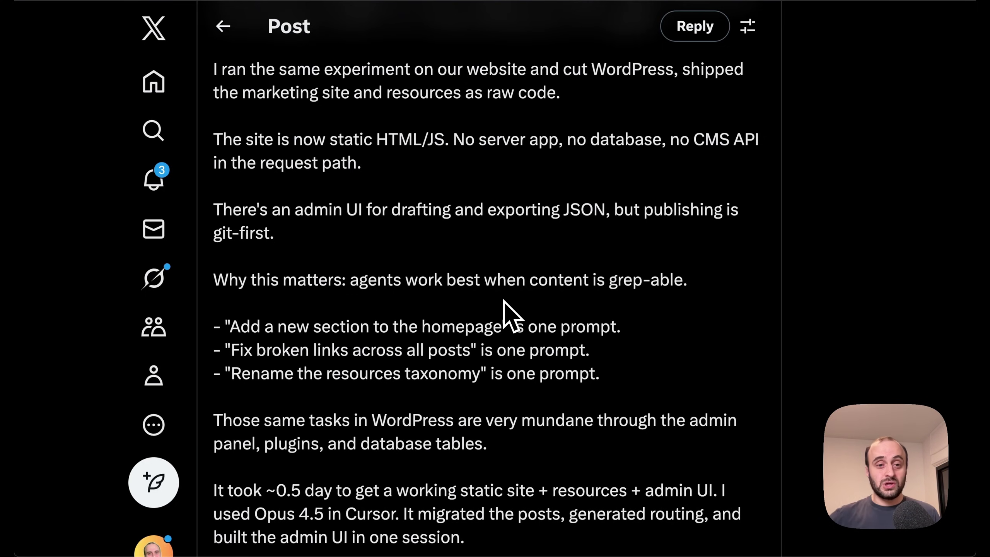
pyautogui.scroll(-3, 502, 300)
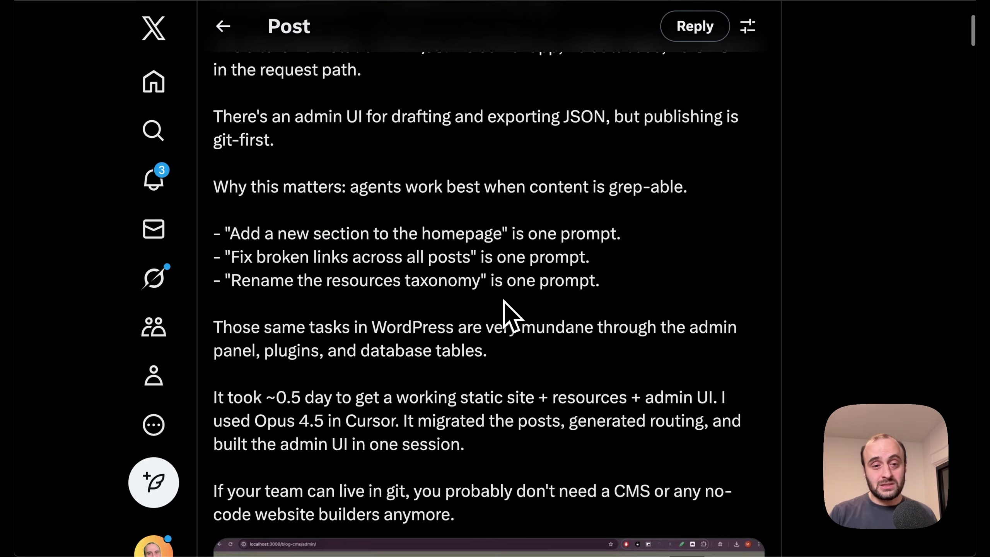
pyautogui.moveTo(241, 192); pyautogui.dragTo(596, 192)
pyautogui.click(597, 192)
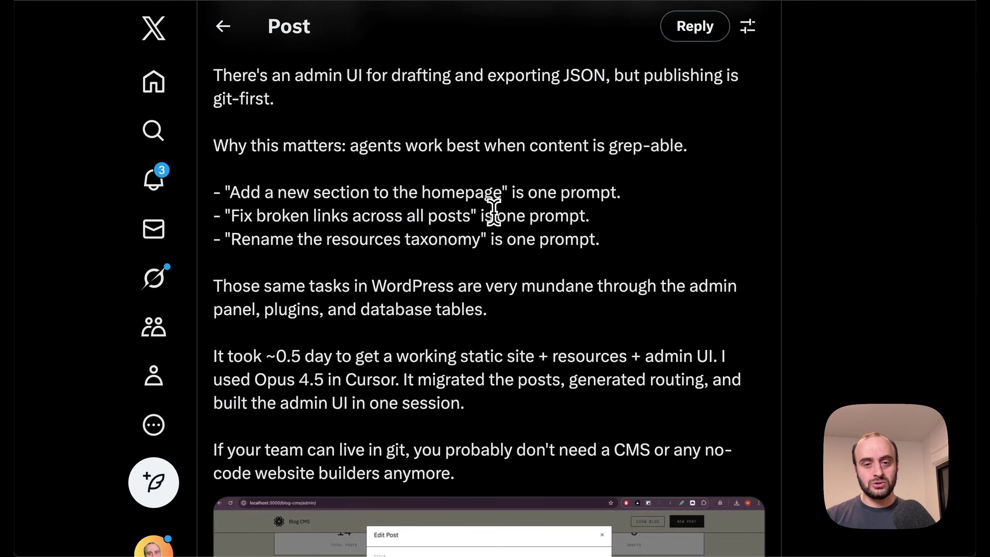
# Highlight the time estimate and the 'Opus 4.5 in Cursor' mention further down.
pyautogui.scroll(-1, 432, 238)
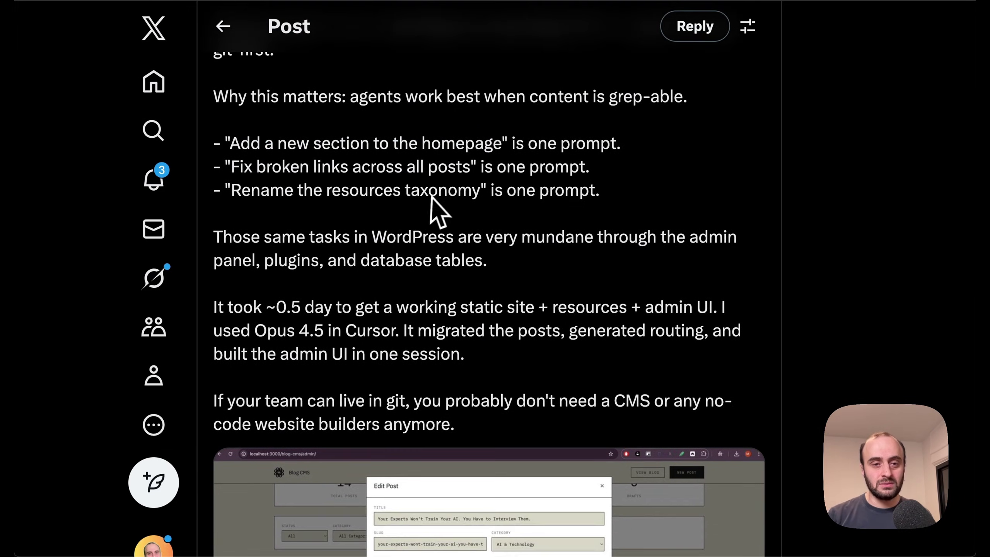
pyautogui.scroll(-2, 405, 226)
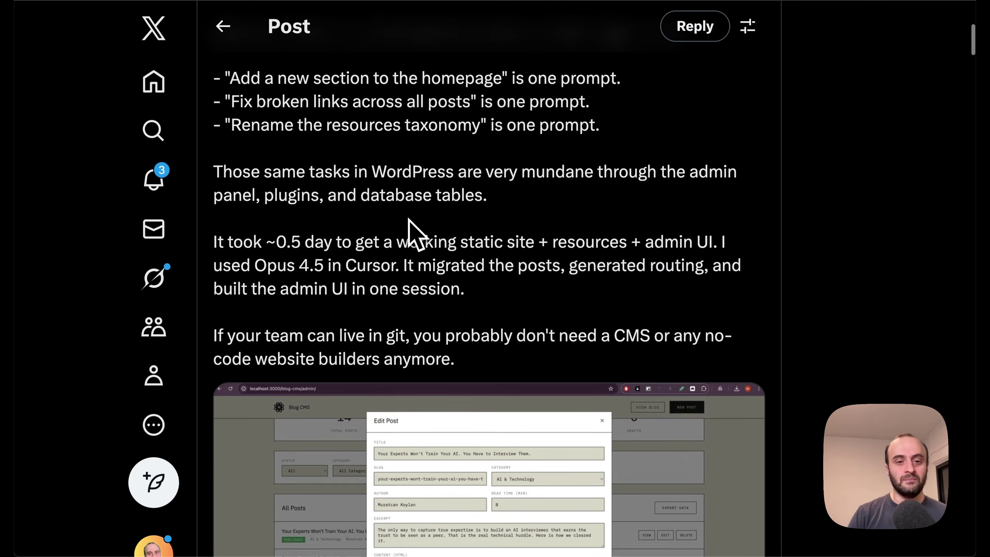
pyautogui.scroll(-1, 408, 219)
pyautogui.moveTo(267, 216); pyautogui.dragTo(425, 194)
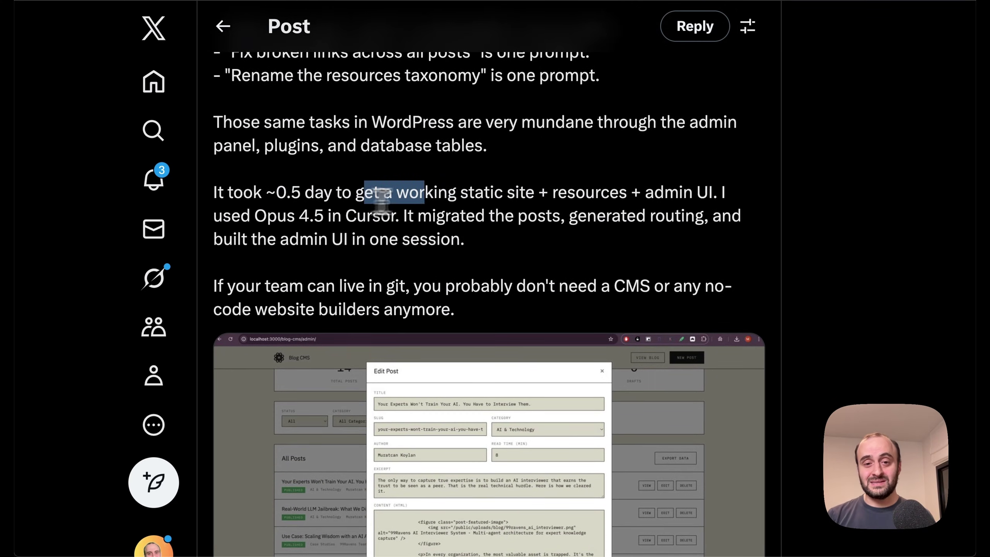
pyautogui.click(521, 194)
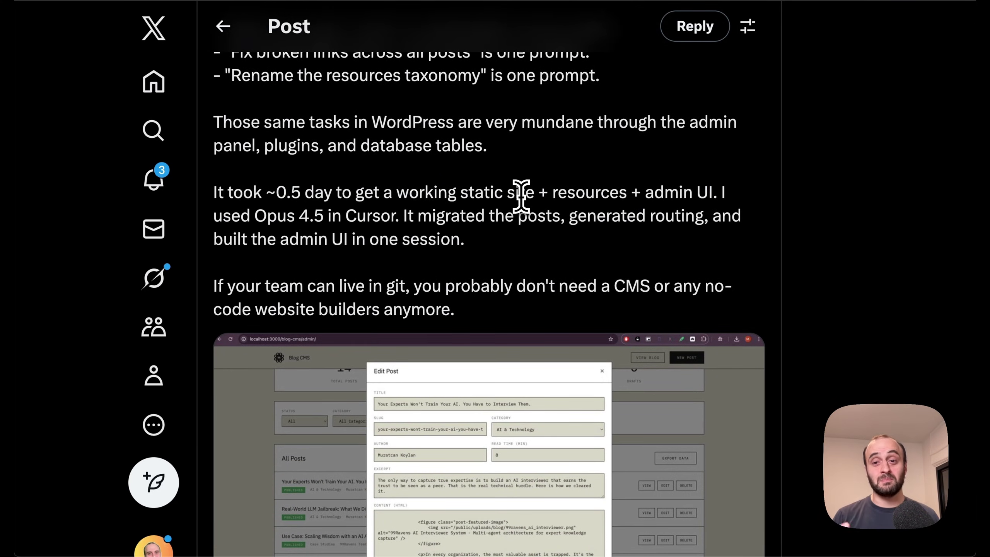
pyautogui.moveTo(304, 215); pyautogui.dragTo(415, 215)
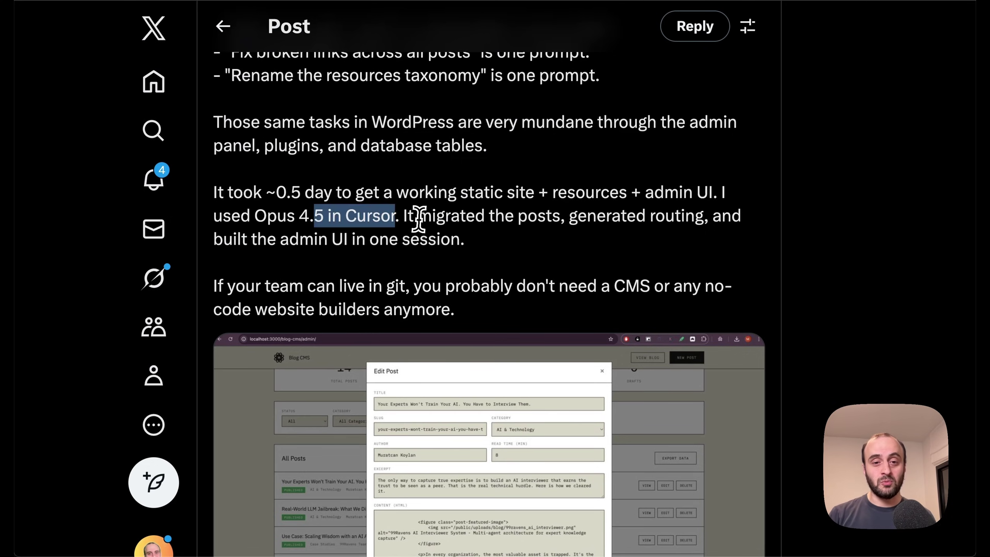
pyautogui.click(427, 217)
# Highlight the sentences about migrating posts and routing and about not needing a CMS.
pyautogui.scroll(-1, 429, 234)
pyautogui.scroll(-1, 430, 251)
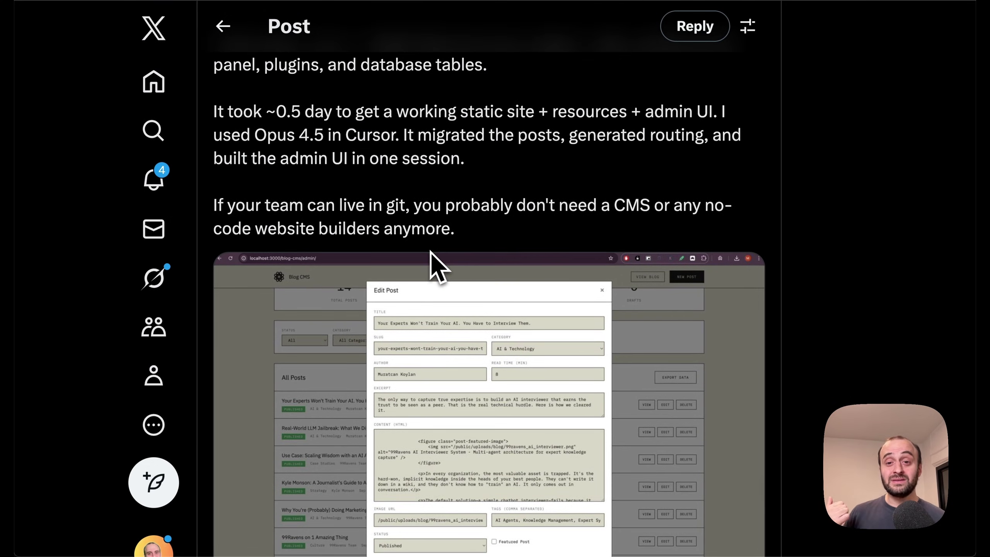
pyautogui.moveTo(457, 145); pyautogui.dragTo(453, 171)
pyautogui.click(446, 159)
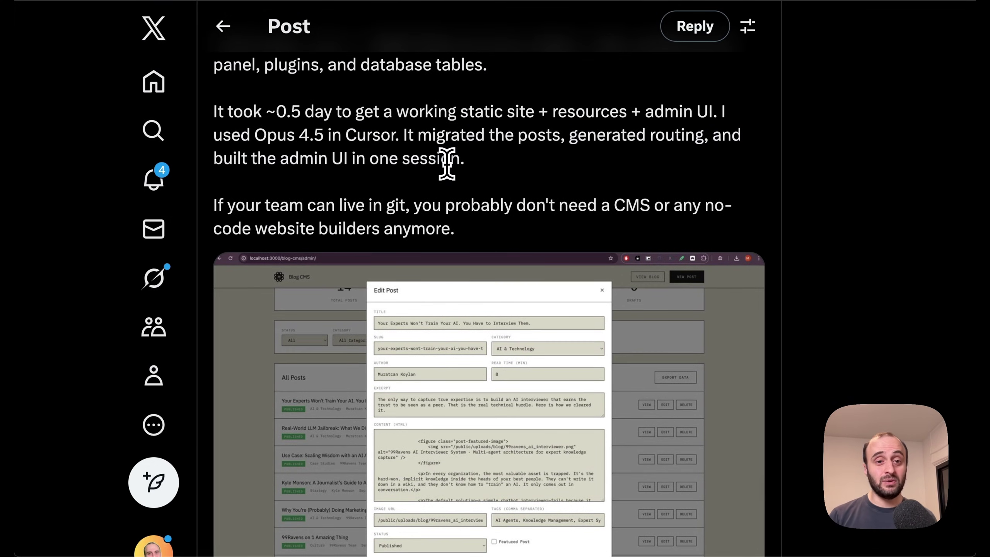
pyautogui.scroll(-3, 347, 232)
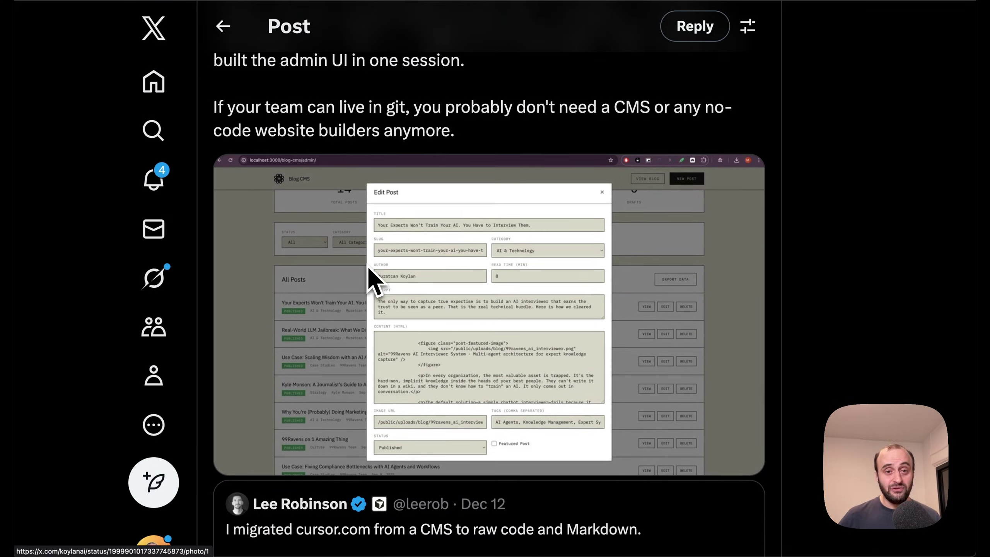
pyautogui.moveTo(326, 106); pyautogui.dragTo(507, 129)
pyautogui.click(505, 127)
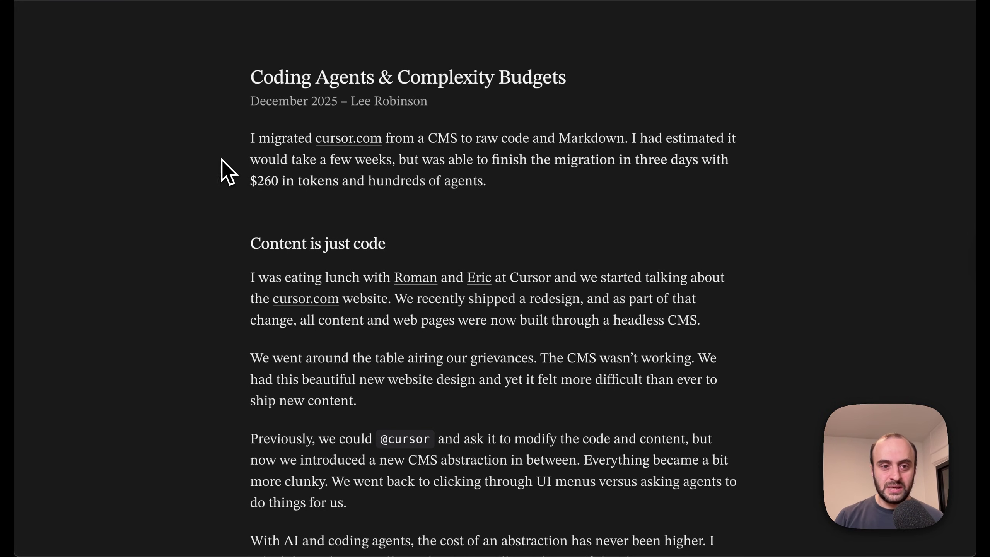
# Enlarge the article text and highlight the opening sentence about the migration.
pyautogui.press('super+equal')
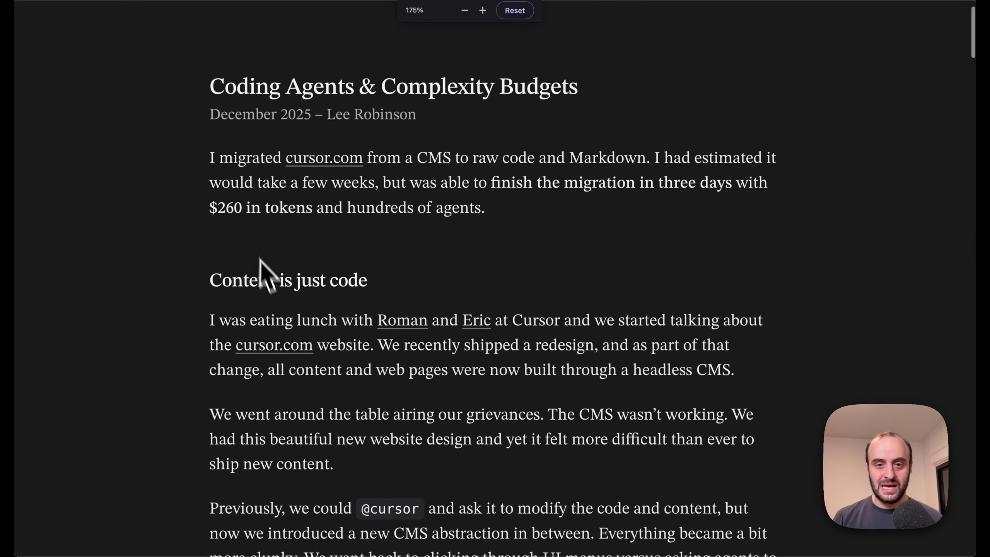
pyautogui.scroll(-1, 269, 280)
pyautogui.moveTo(219, 121); pyautogui.dragTo(604, 117)
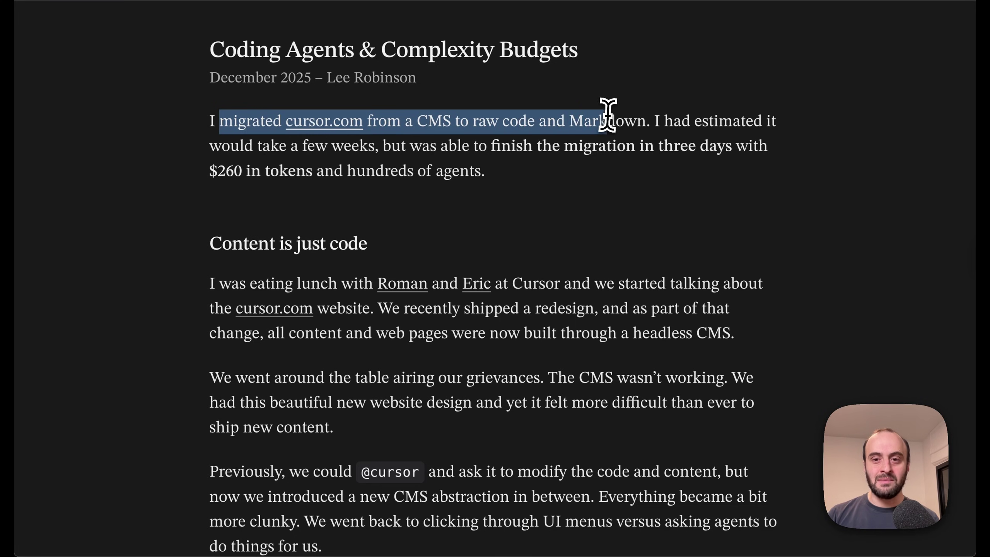
pyautogui.click(604, 117)
# Highlight the whole opening paragraph of the article.
pyautogui.scroll(-1, 415, 261)
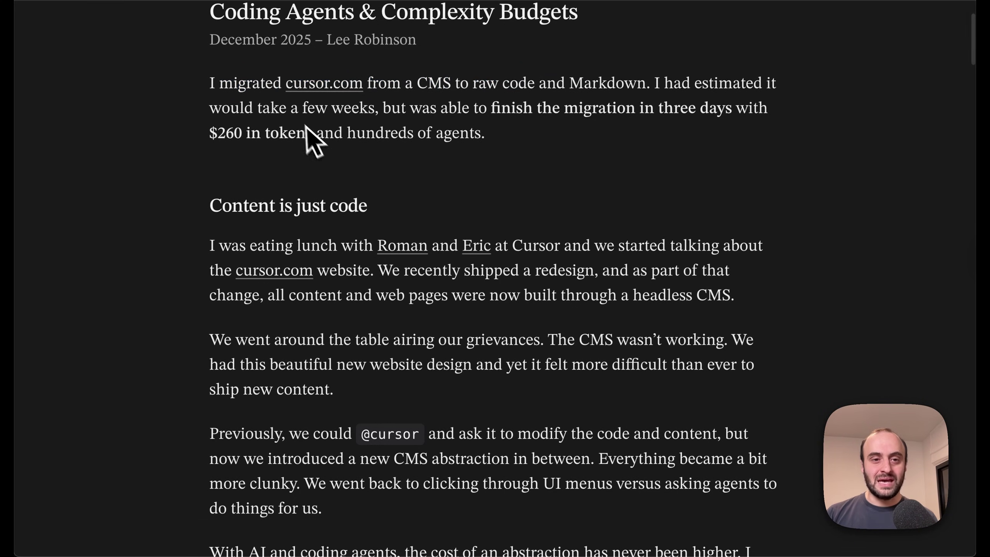
pyautogui.moveTo(300, 108); pyautogui.dragTo(539, 128)
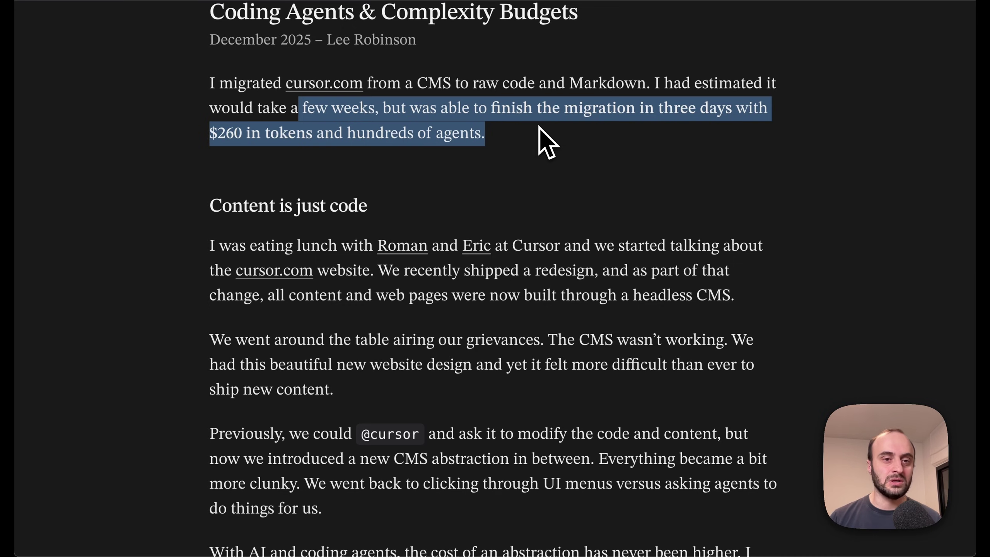
pyautogui.tripleClick(485, 139)
pyautogui.click(538, 139)
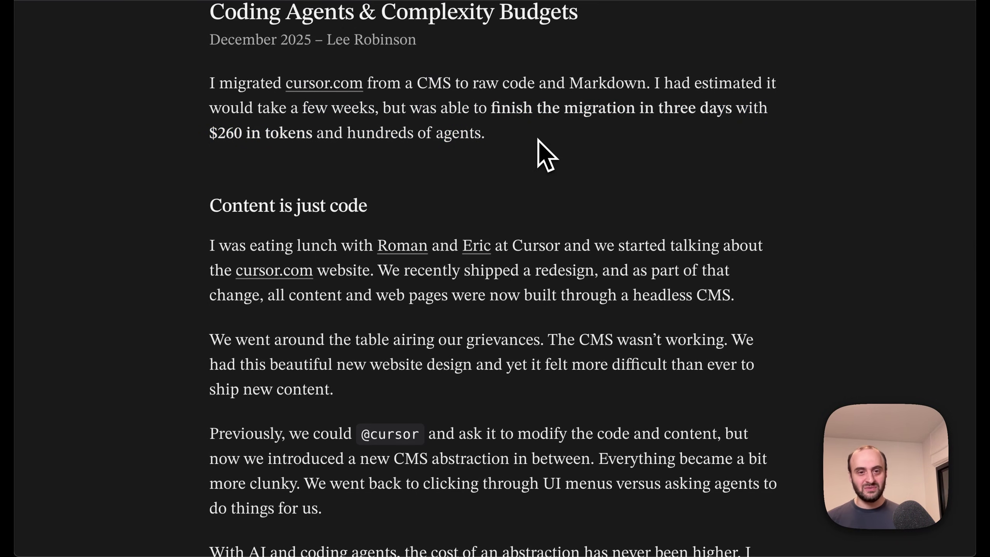
pyautogui.moveTo(291, 107); pyautogui.dragTo(464, 137)
pyautogui.click(464, 138)
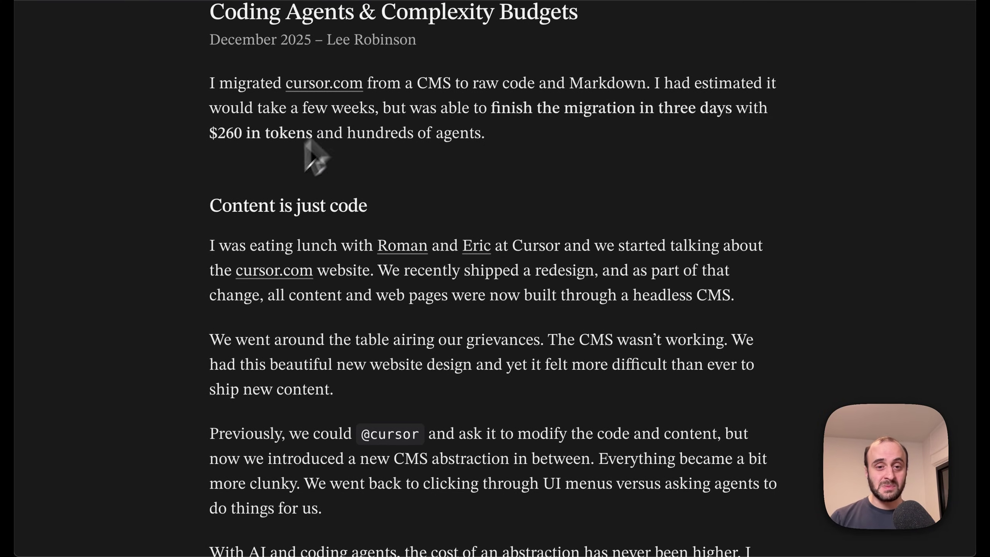
# Highlight the paragraph beginning 'Previously' and read further down the article.
pyautogui.scroll(-5, 217, 310)
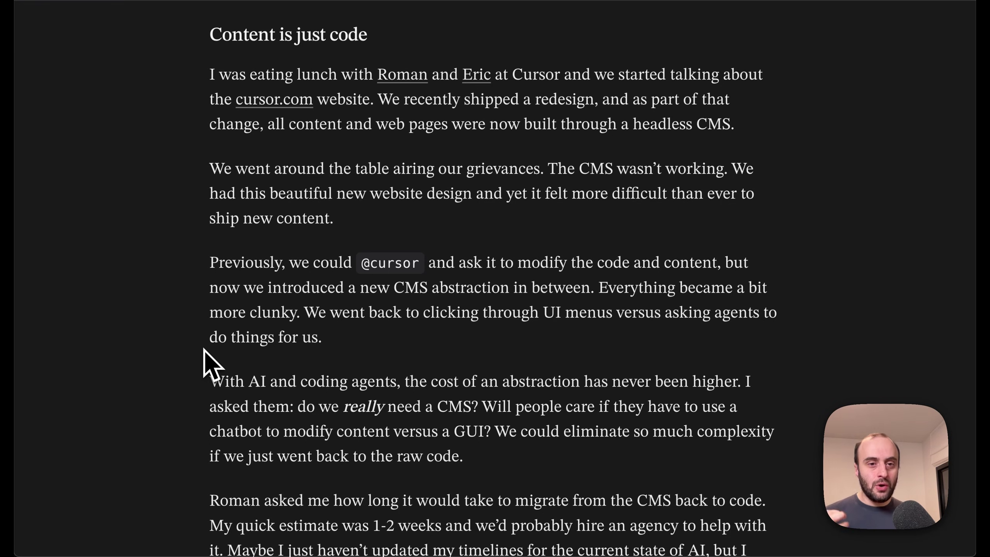
pyautogui.moveTo(241, 262); pyautogui.dragTo(360, 338)
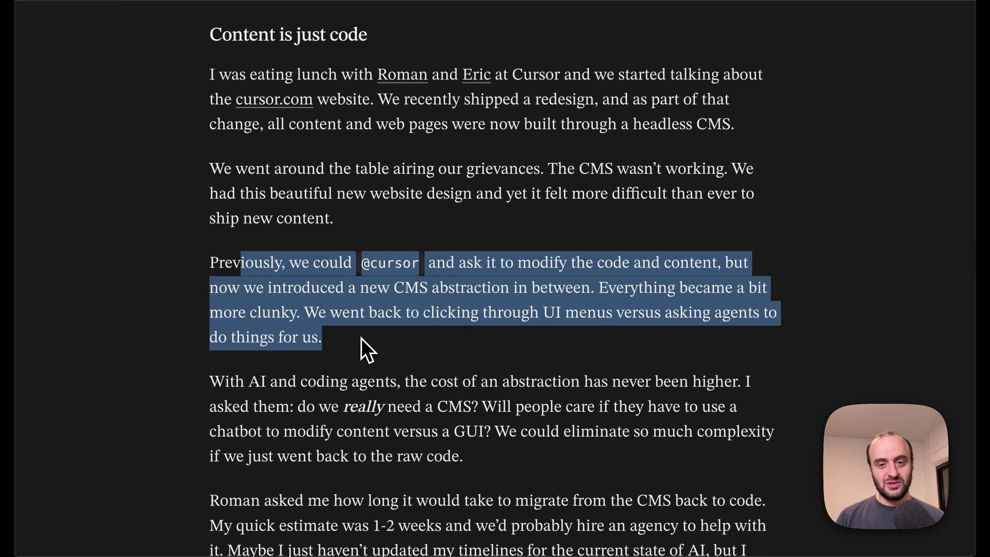
pyautogui.click(361, 338)
pyautogui.scroll(-6, 362, 339)
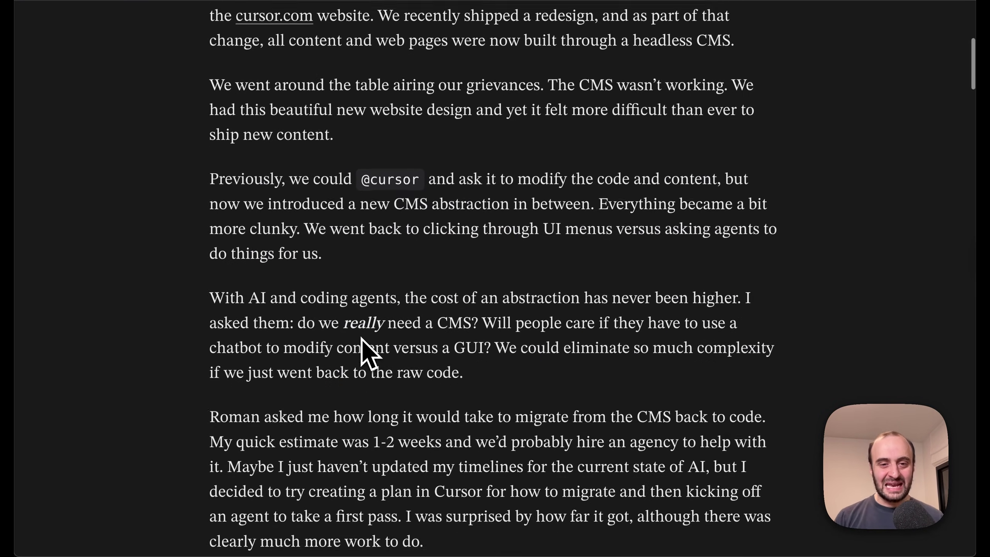
pyautogui.scroll(-10, 360, 337)
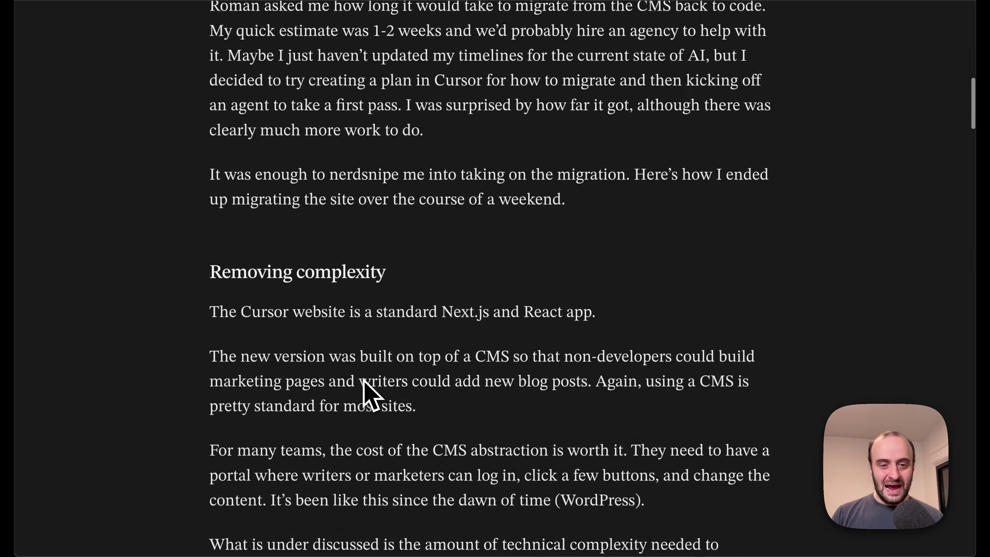
pyautogui.scroll(-2, 342, 346)
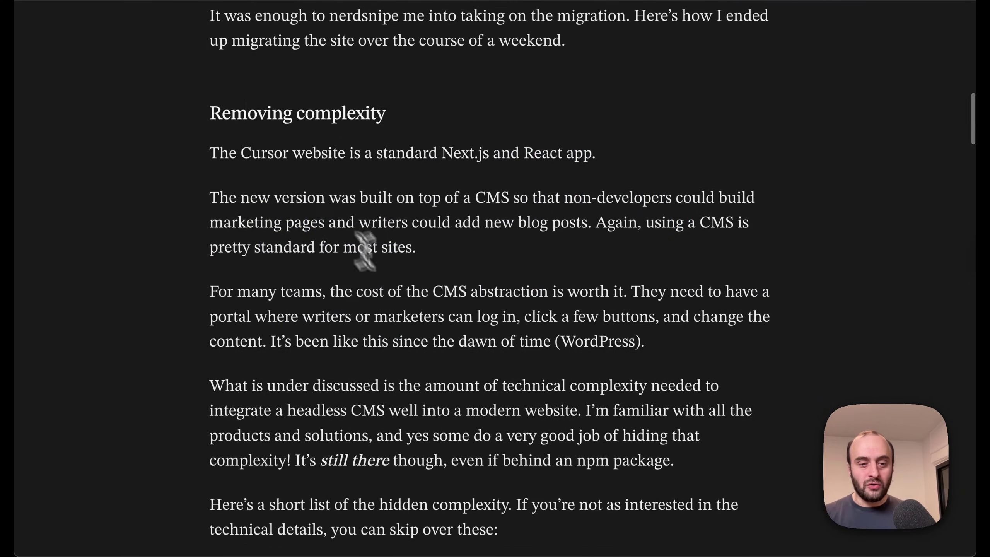
pyautogui.scroll(-9, 392, 343)
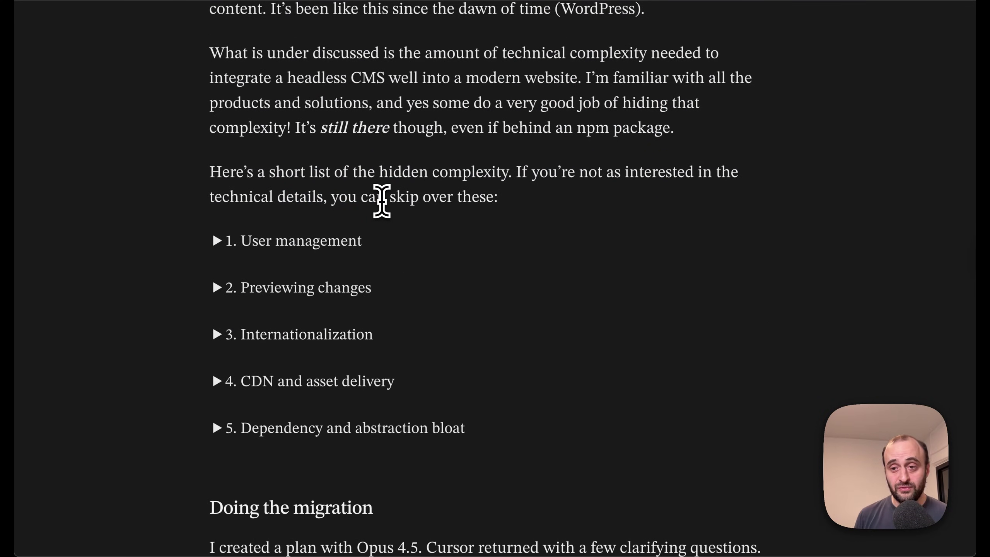
# Expand and collapse the '1. User management' explanation, then continue reading.
pyautogui.click(217, 241)
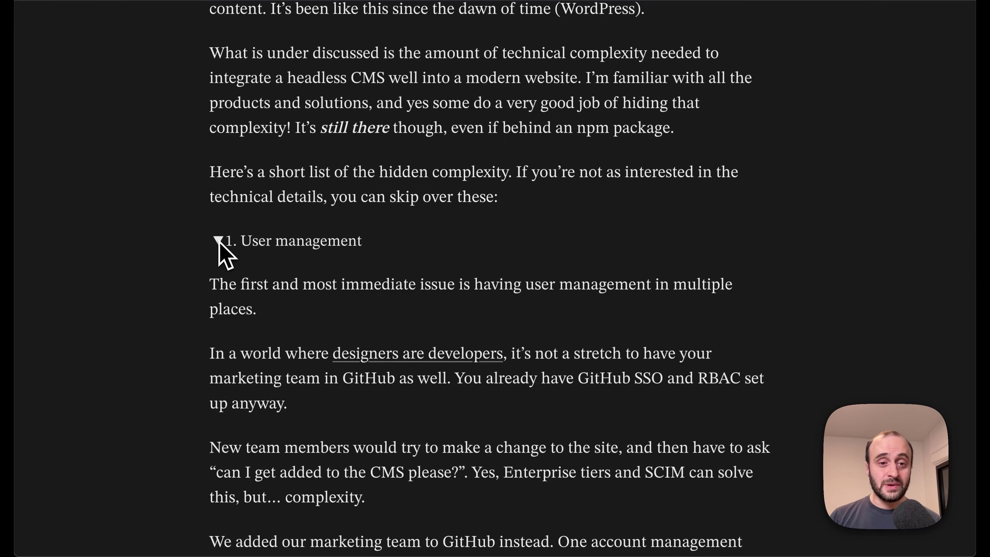
pyautogui.scroll(-1, 201, 271)
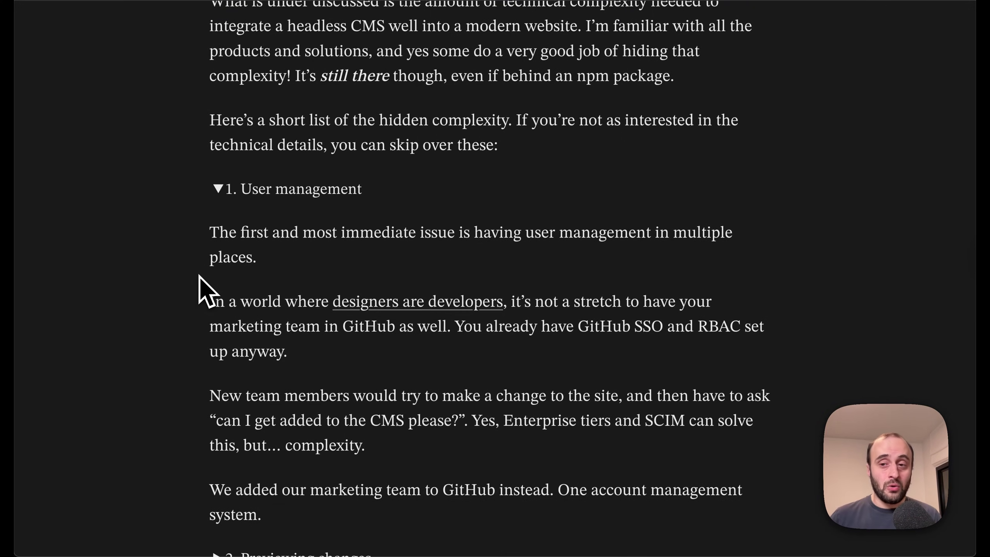
pyautogui.click(220, 191)
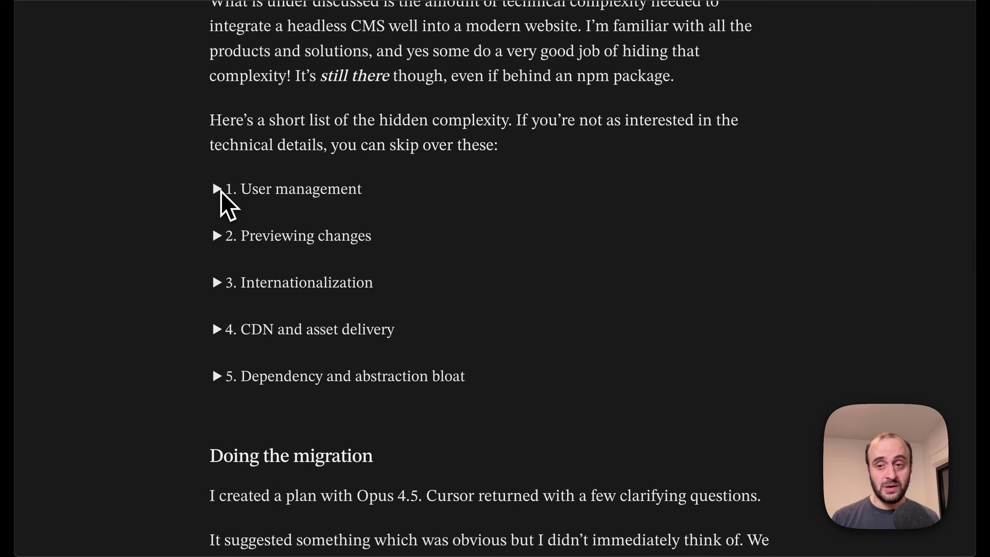
pyautogui.scroll(-3, 343, 189)
pyautogui.scroll(-1, 335, 161)
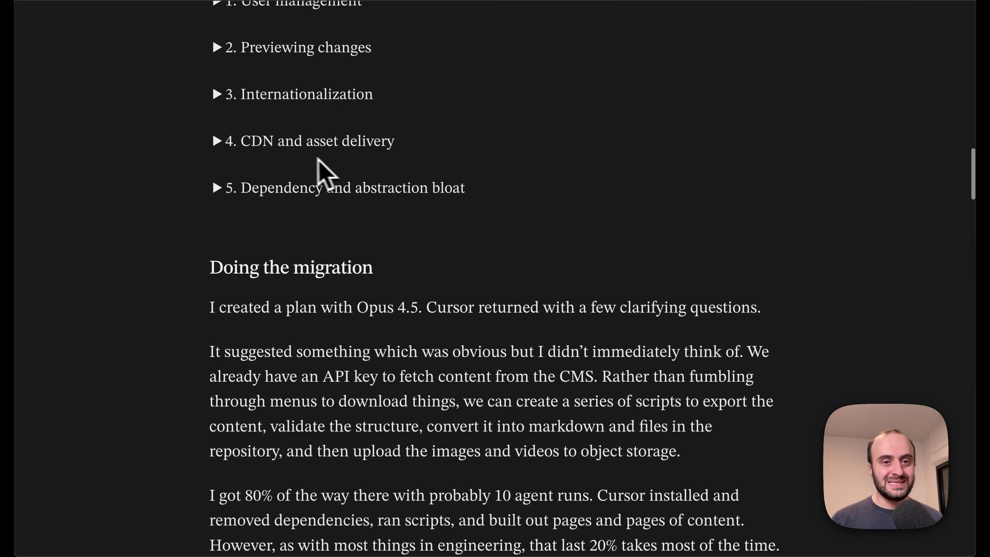
pyautogui.scroll(-1, 365, 230)
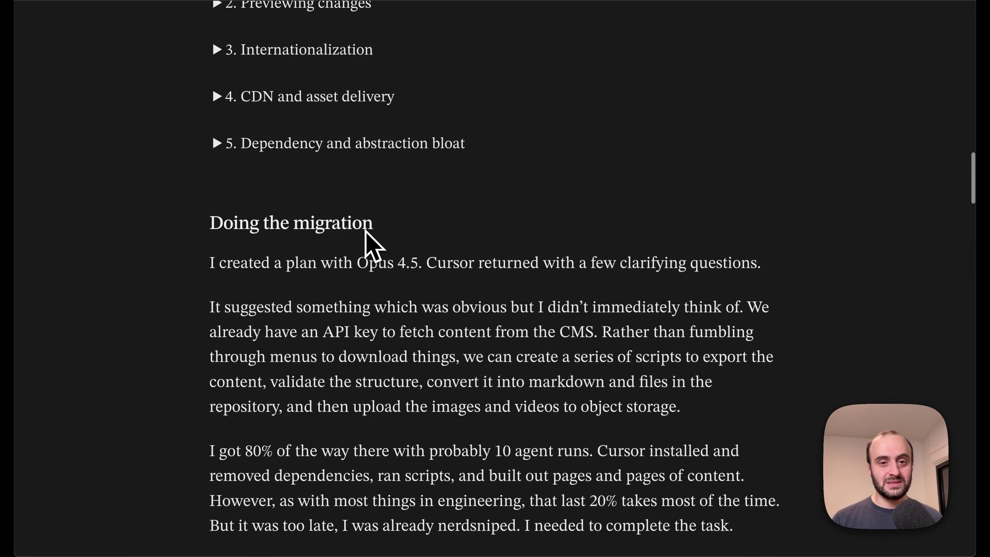
pyautogui.scroll(-1, 464, 188)
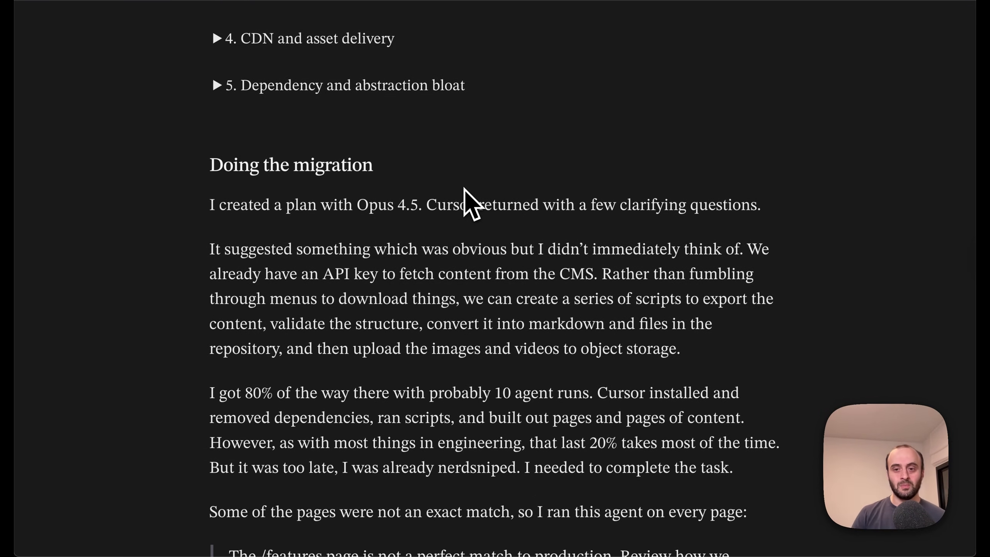
pyautogui.scroll(-3, 464, 188)
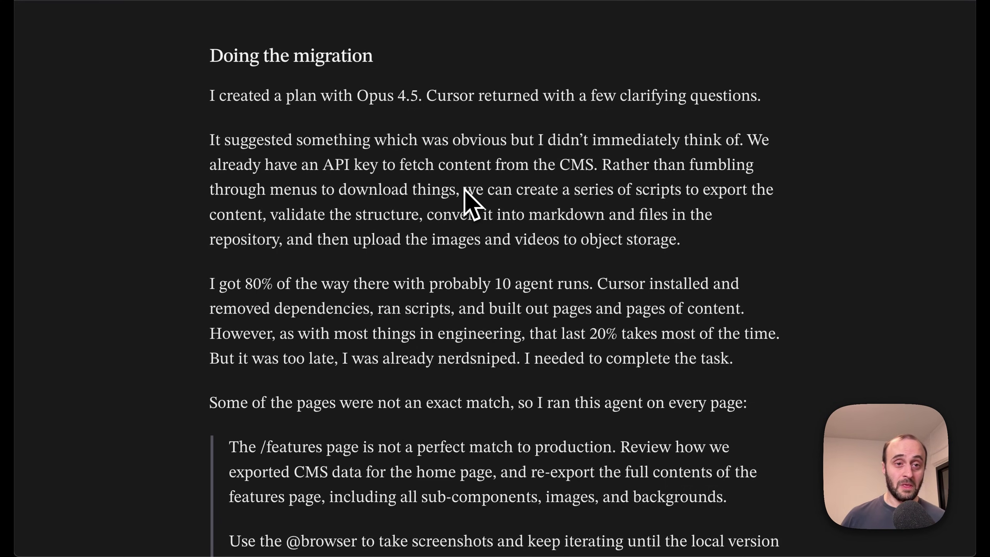
# Select a line and read on to the parallel subagents screenshot.
pyautogui.scroll(3, 464, 188)
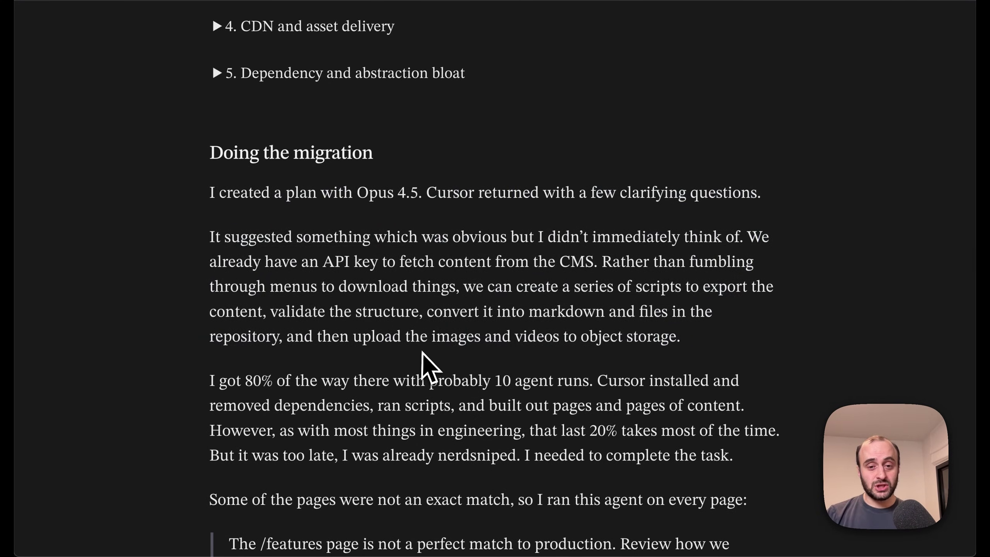
pyautogui.scroll(-5, 423, 353)
pyautogui.scroll(-1, 422, 352)
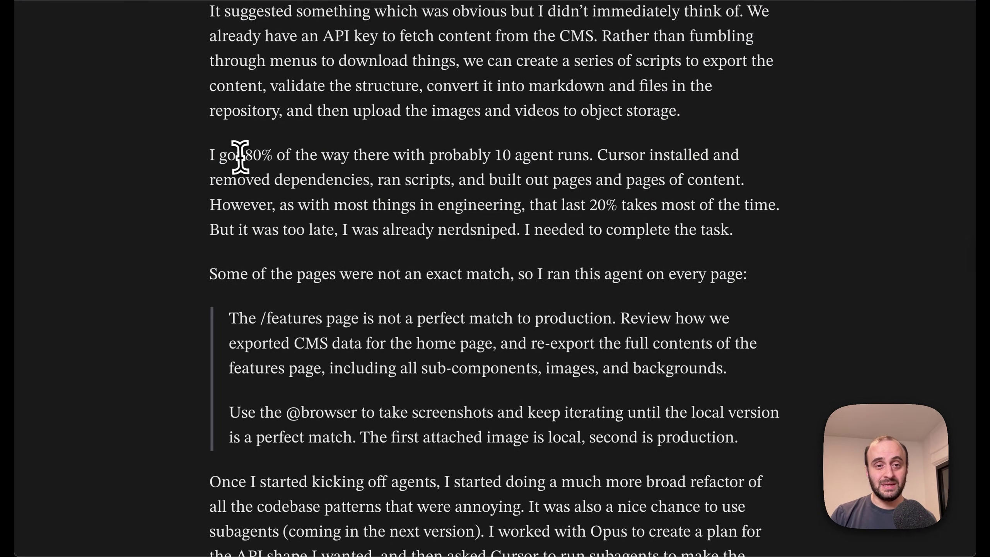
pyautogui.moveTo(240, 154); pyautogui.dragTo(564, 157)
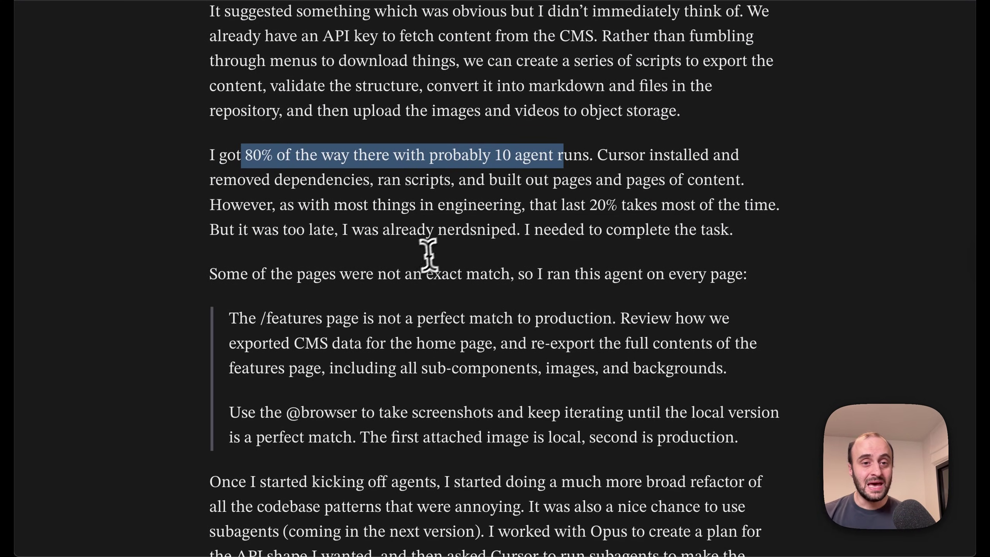
pyautogui.scroll(-1, 420, 260)
pyautogui.scroll(-10, 420, 260)
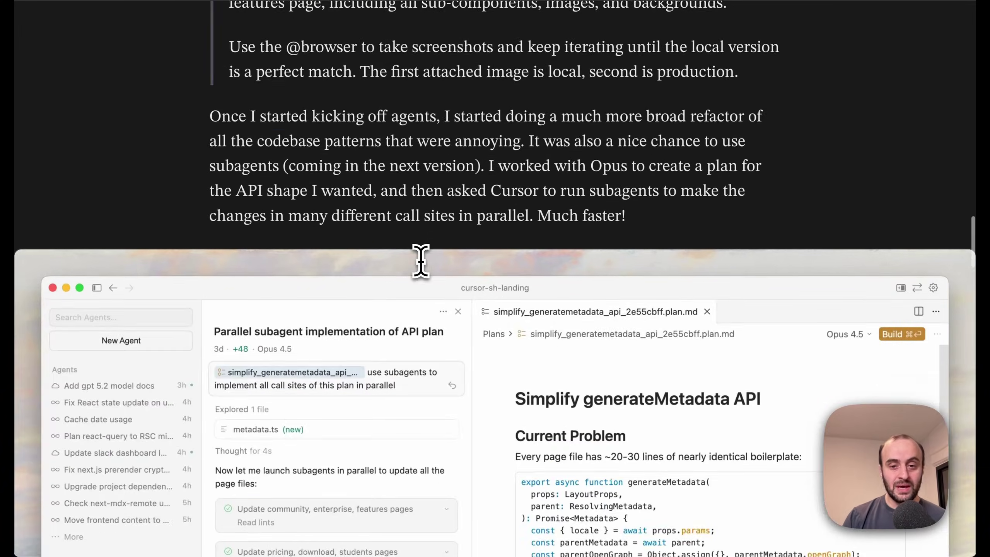
# Bring up the Storybook-style demo page showing typography, a basic card and button variants.
pyautogui.scroll(-3, 390, 362)
pyautogui.scroll(5, 389, 360)
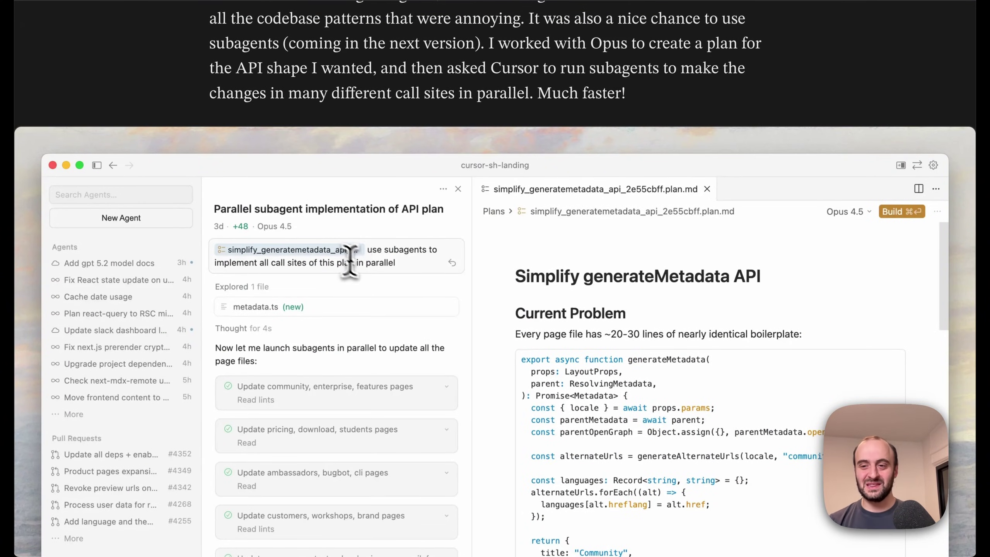
pyautogui.scroll(-5, 339, 253)
pyautogui.scroll(-12, 407, 256)
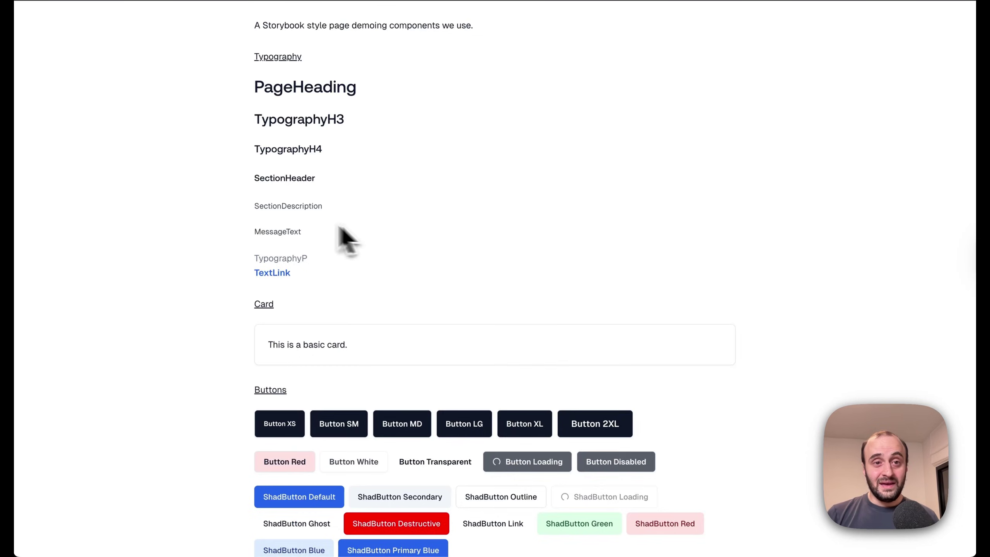
# Scroll through the Inbox Zero component demos and back up to Typography.
pyautogui.scroll(-15, 247, 198)
pyautogui.scroll(-20, 215, 227)
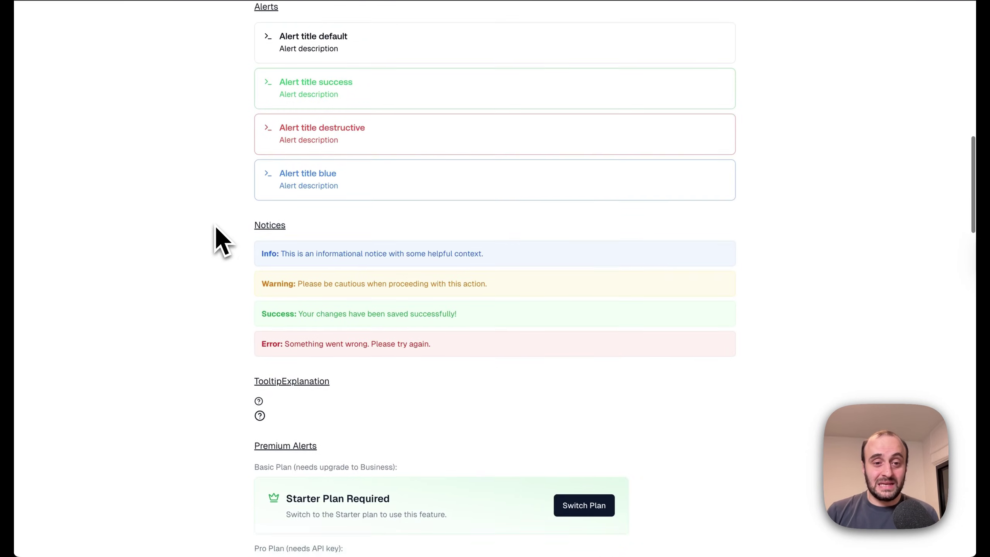
pyautogui.scroll(-5, 216, 227)
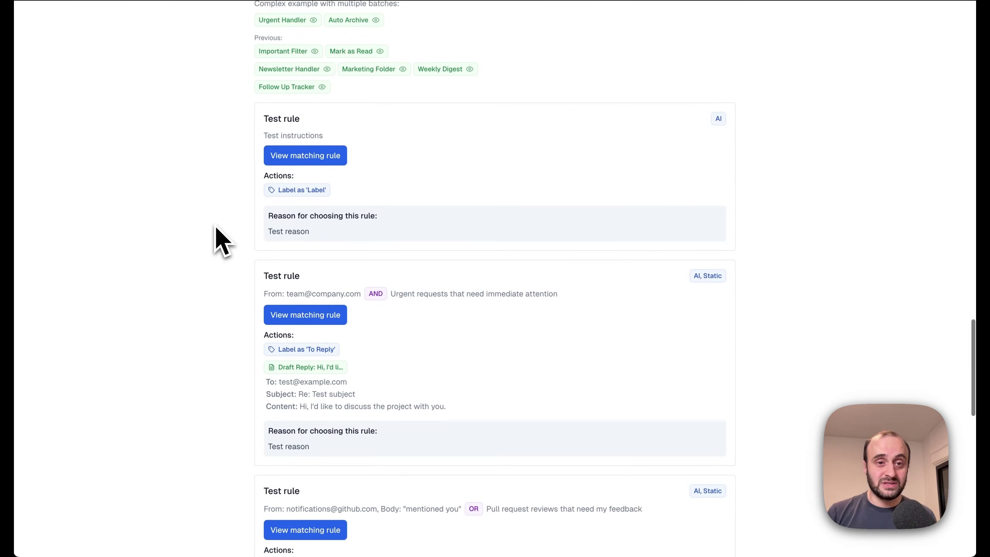
pyautogui.scroll(-10, 186, 270)
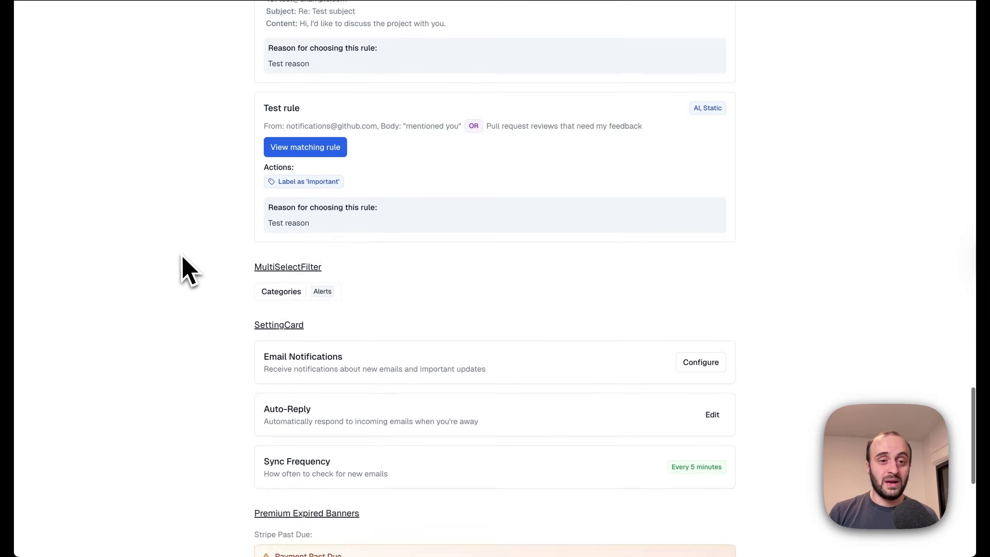
pyautogui.scroll(5, 190, 265)
pyautogui.scroll(-3, 338, 244)
pyautogui.scroll(-12, 257, 351)
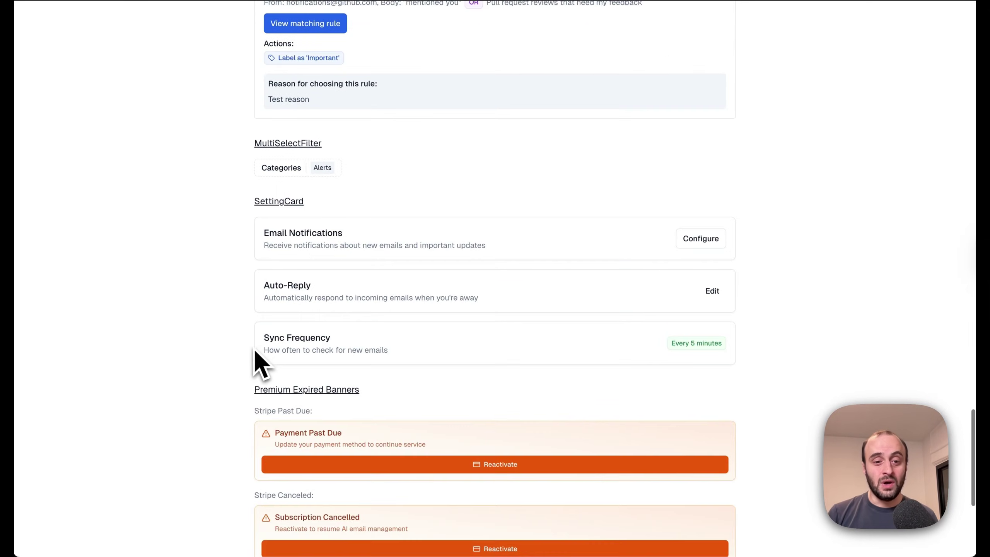
pyautogui.scroll(20, 252, 354)
pyautogui.scroll(2, 251, 354)
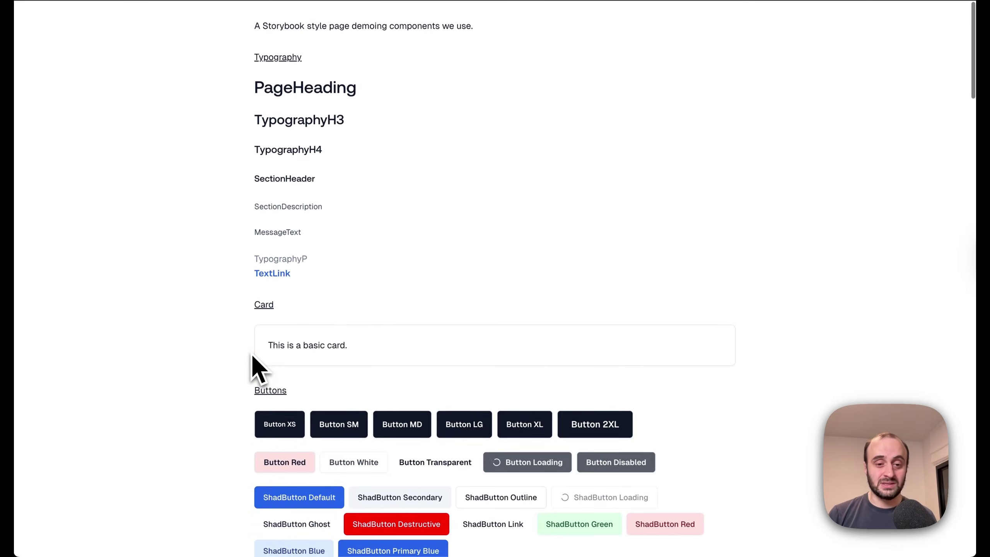
# Highlight the heading samples PageHeading through SectionHeader, then TypographyH3 and PageHeading individually.
pyautogui.moveTo(270, 96); pyautogui.dragTo(408, 221)
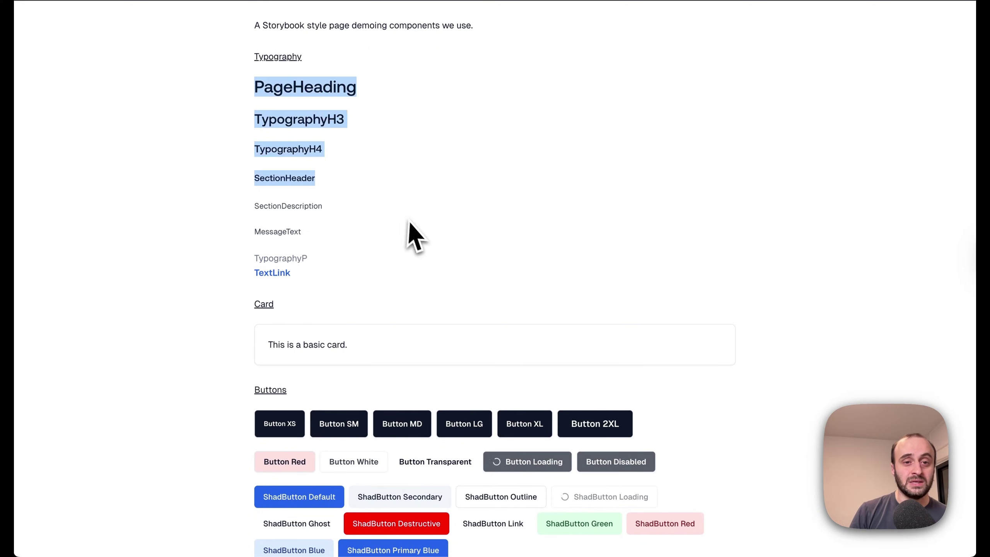
pyautogui.click(407, 220)
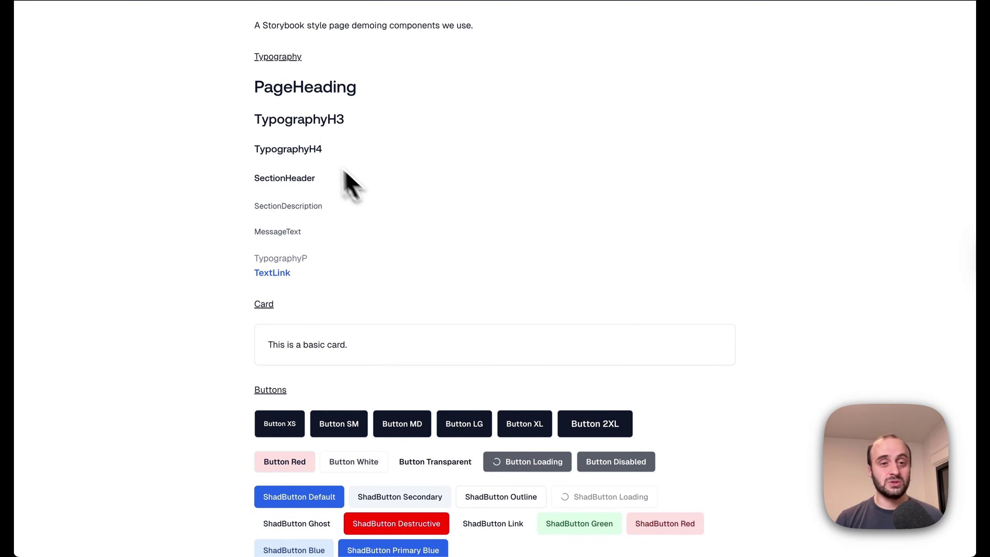
pyautogui.doubleClick(331, 118)
pyautogui.click(263, 121)
pyautogui.doubleClick(263, 121)
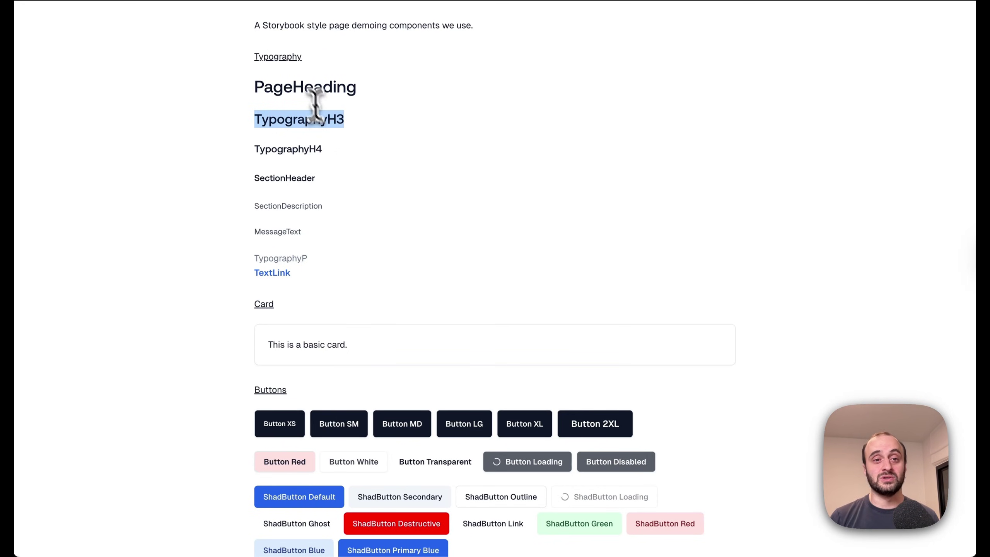
pyautogui.doubleClick(300, 83)
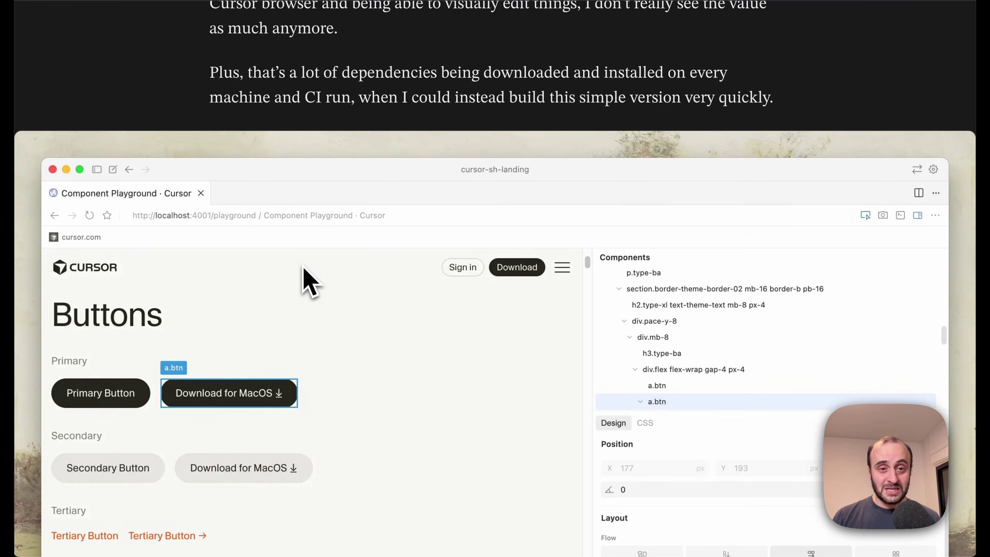
# Read past the button playground screenshot, highlighting the asset GUI sentence and '4 prompts with'.
pyautogui.scroll(-2, 246, 450)
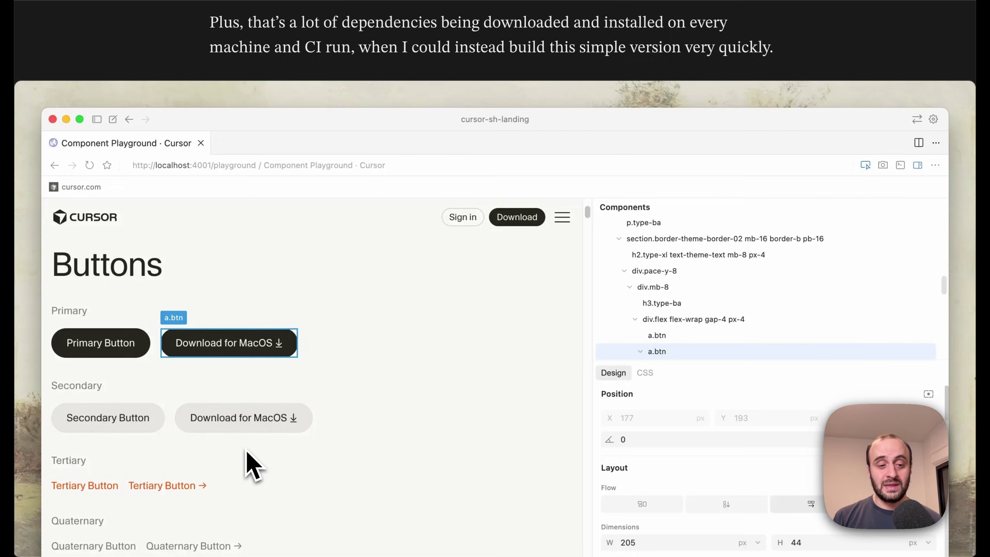
pyautogui.scroll(-3, 246, 450)
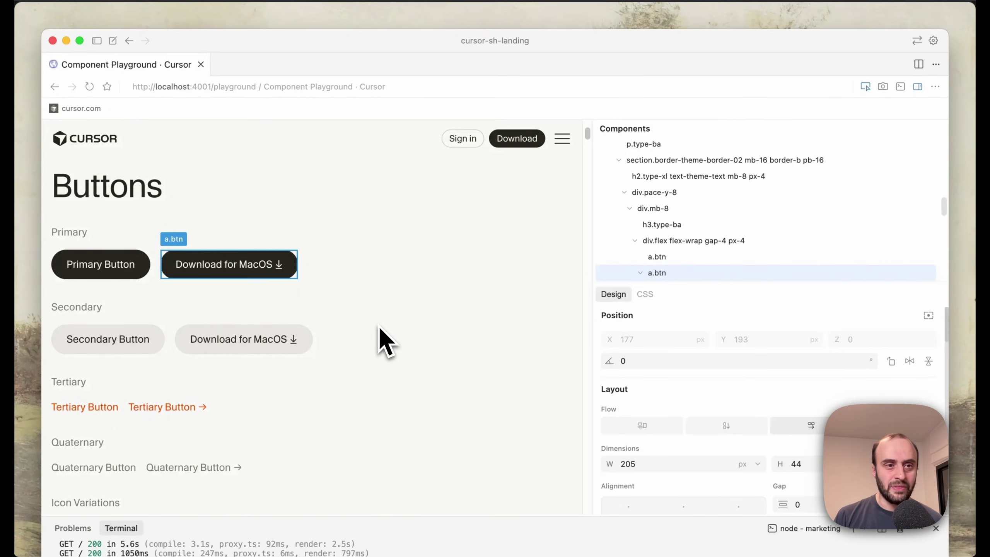
pyautogui.scroll(-2, 379, 325)
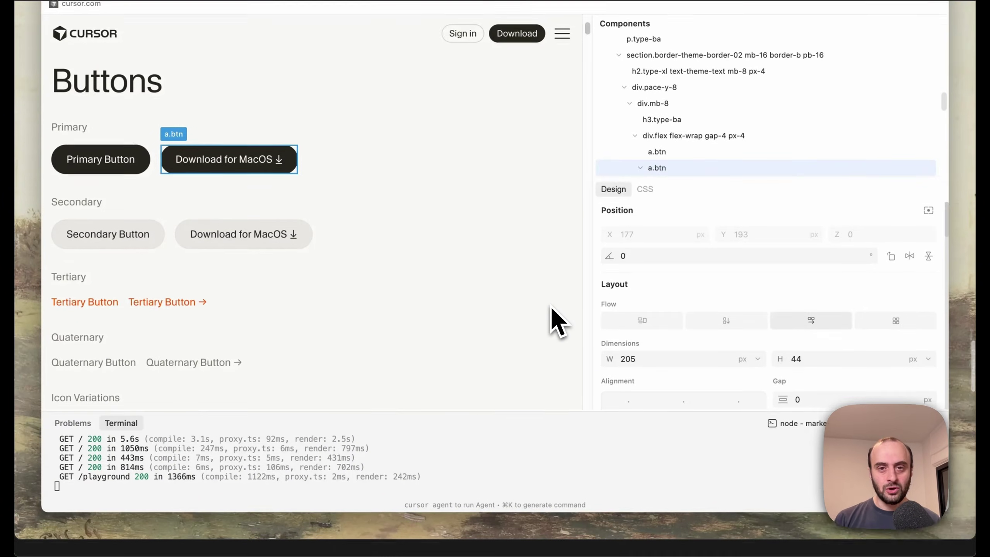
pyautogui.scroll(-10, 551, 307)
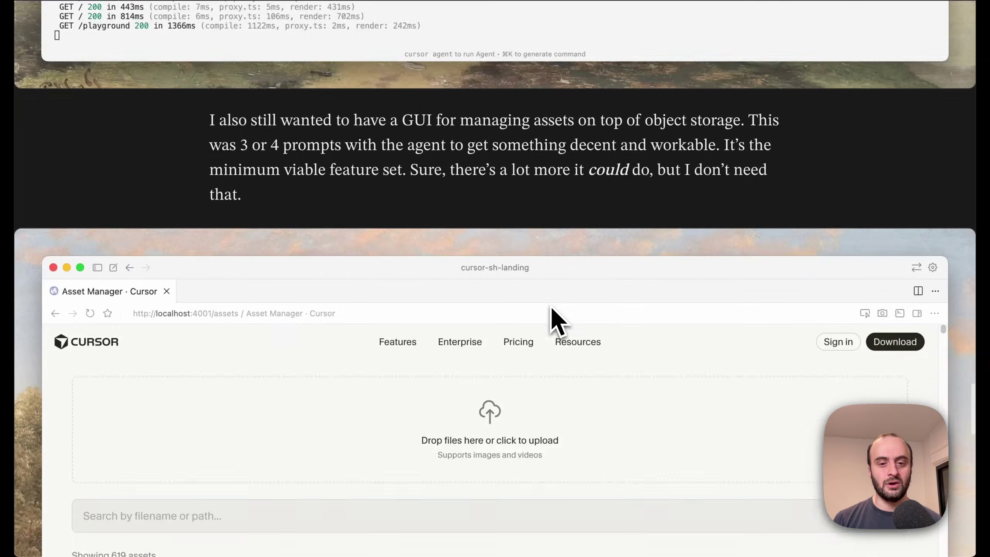
pyautogui.scroll(-2, 551, 307)
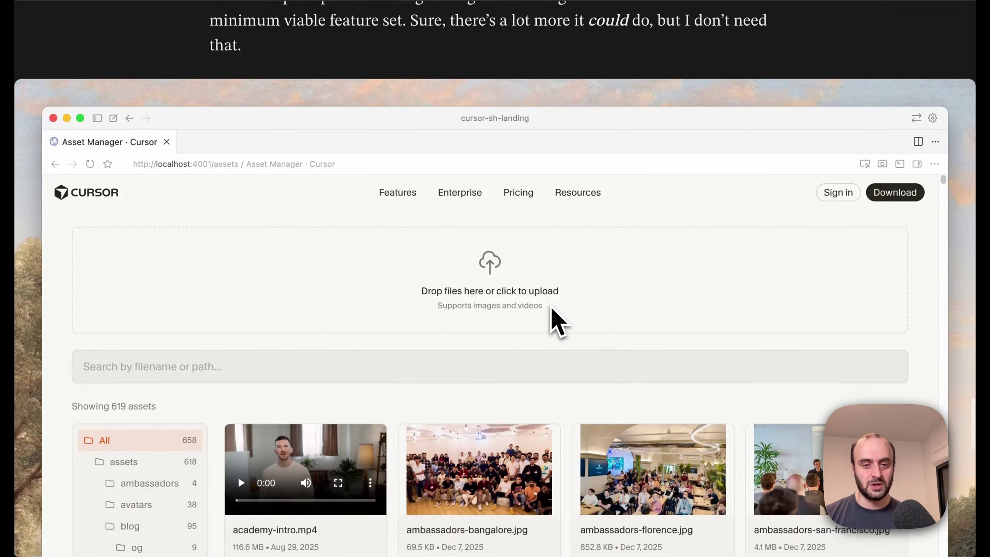
pyautogui.scroll(4, 550, 307)
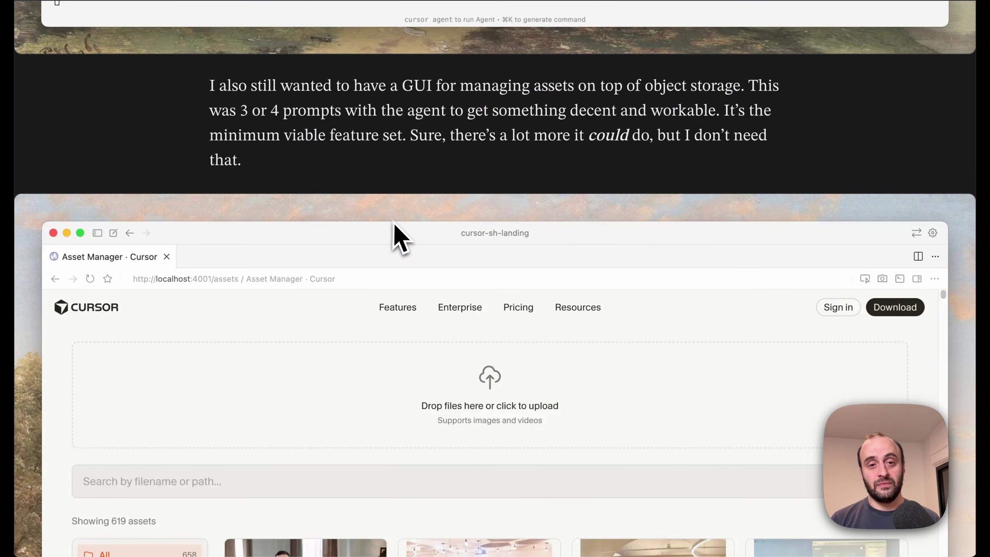
pyautogui.moveTo(388, 89); pyautogui.dragTo(457, 122)
pyautogui.moveTo(266, 114); pyautogui.dragTo(389, 117)
pyautogui.click(401, 117)
# Read past the Asset Manager screenshot down to the Results heading.
pyautogui.scroll(-3, 435, 190)
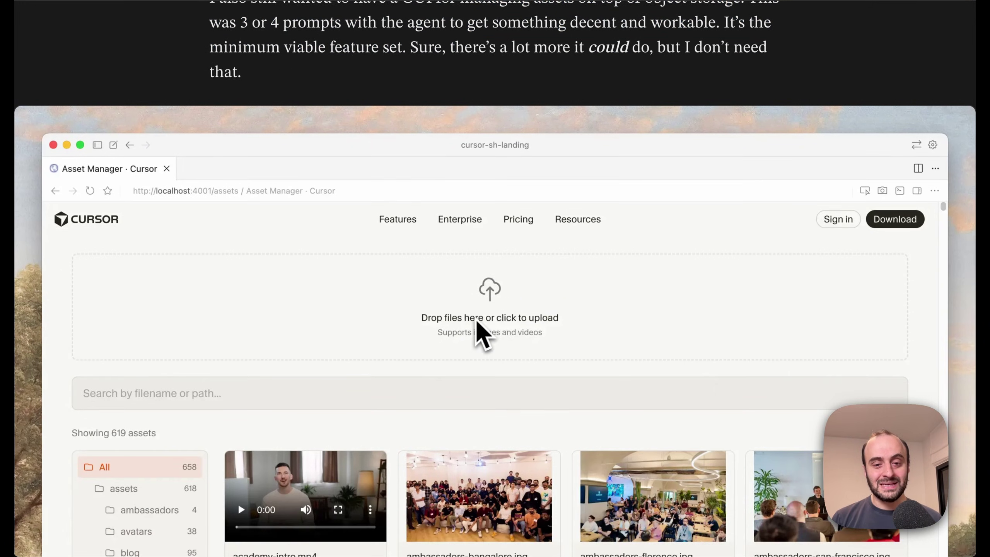
pyautogui.scroll(-4, 481, 334)
pyautogui.scroll(-2, 485, 339)
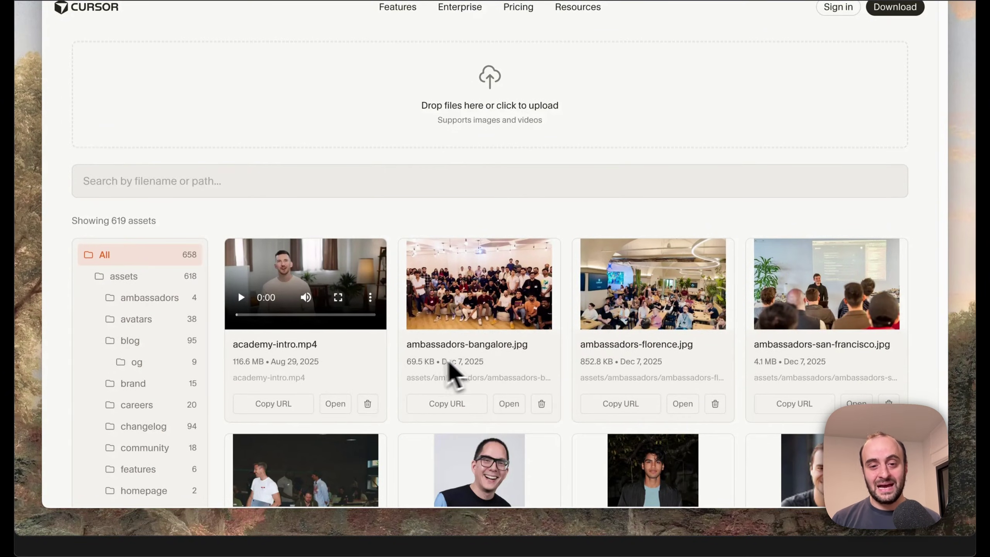
pyautogui.scroll(-1, 425, 362)
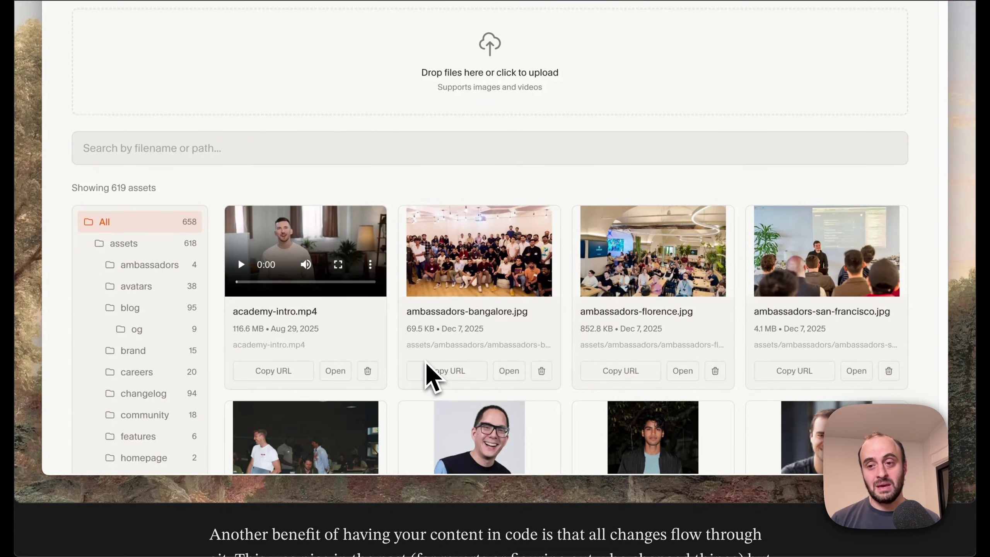
pyautogui.scroll(-5, 425, 362)
pyautogui.scroll(-1, 426, 362)
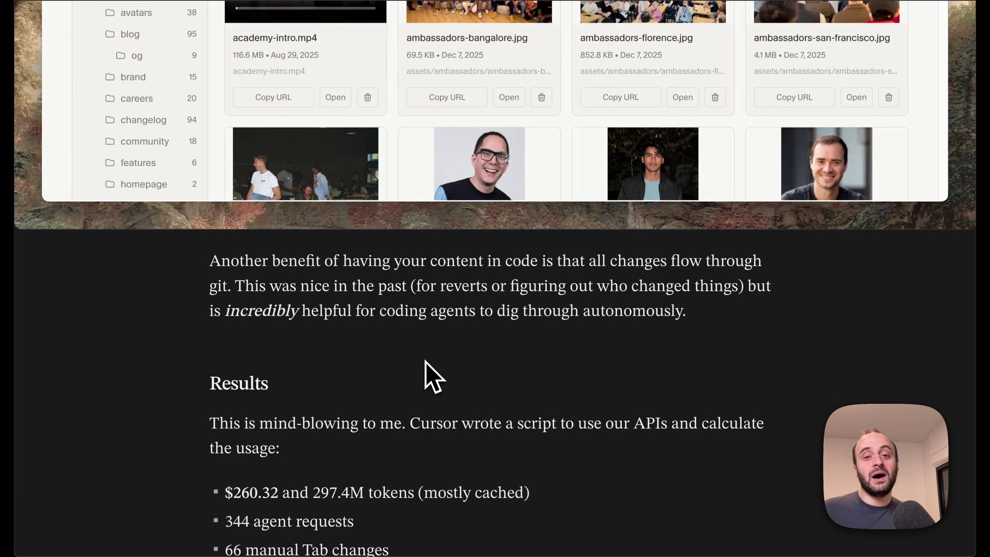
pyautogui.scroll(-7, 425, 363)
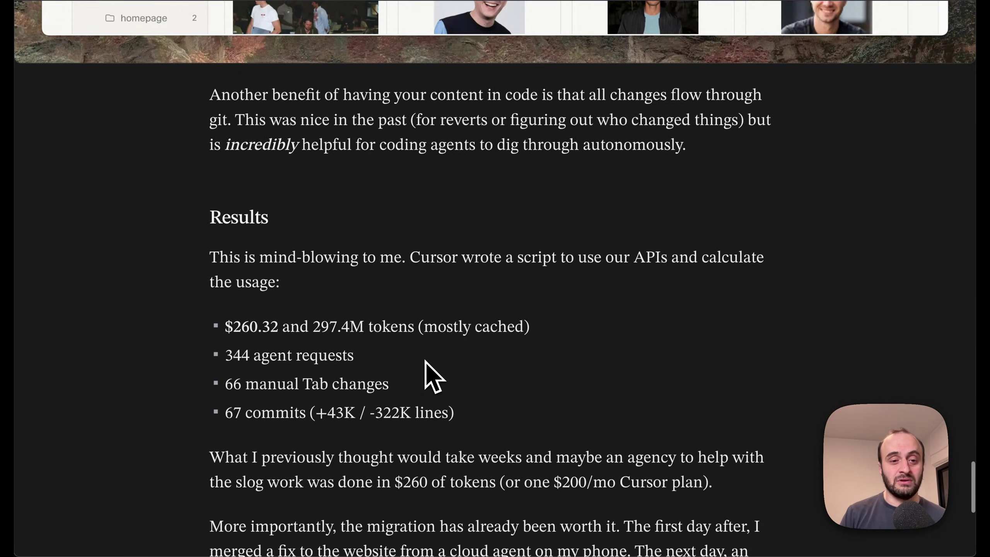
# Highlight the $260.32 token cost, the whole first Results bullet and the $260 of tokens comparison.
pyautogui.scroll(-1, 425, 362)
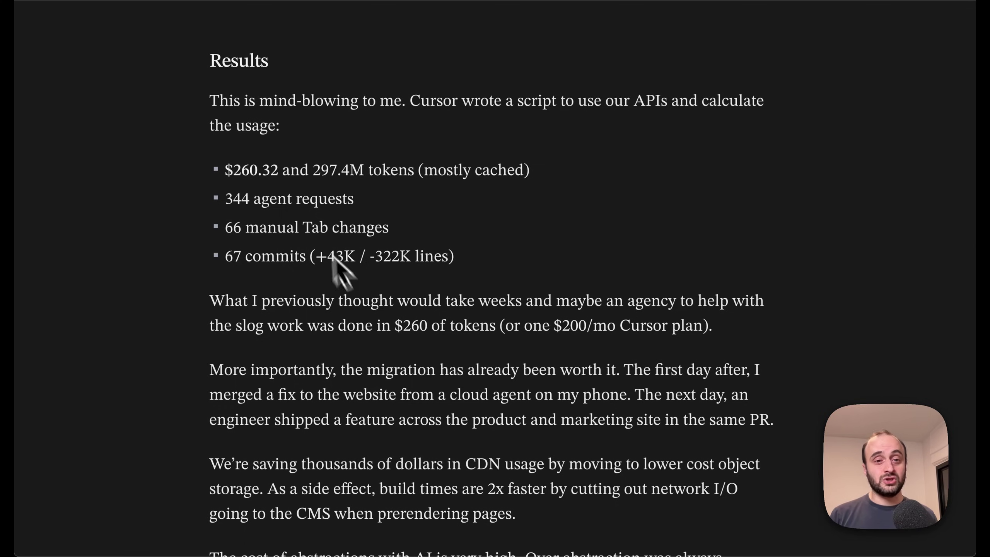
pyautogui.moveTo(236, 170); pyautogui.dragTo(397, 170)
pyautogui.click(395, 171)
pyautogui.tripleClick(395, 171)
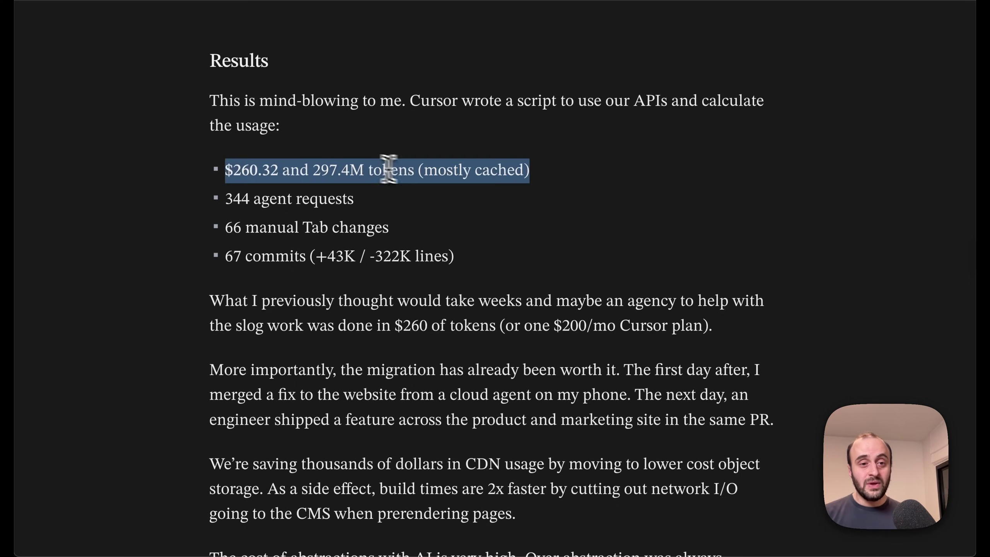
pyautogui.click(369, 165)
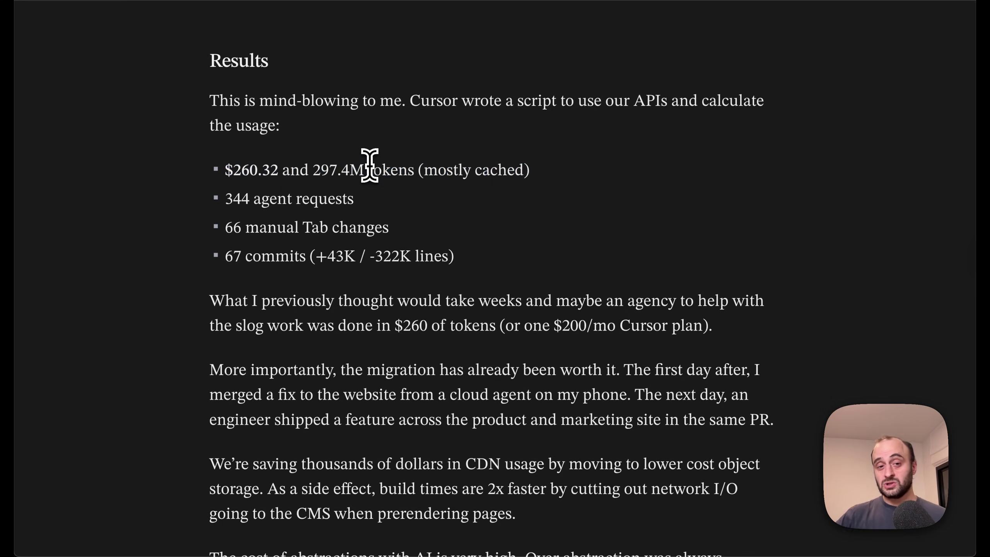
pyautogui.moveTo(464, 325); pyautogui.dragTo(725, 325)
pyautogui.click(707, 321)
# Highlight the four Results bullets and the 322K and +43K lines figures, then read to the end.
pyautogui.moveTo(243, 180); pyautogui.dragTo(482, 270)
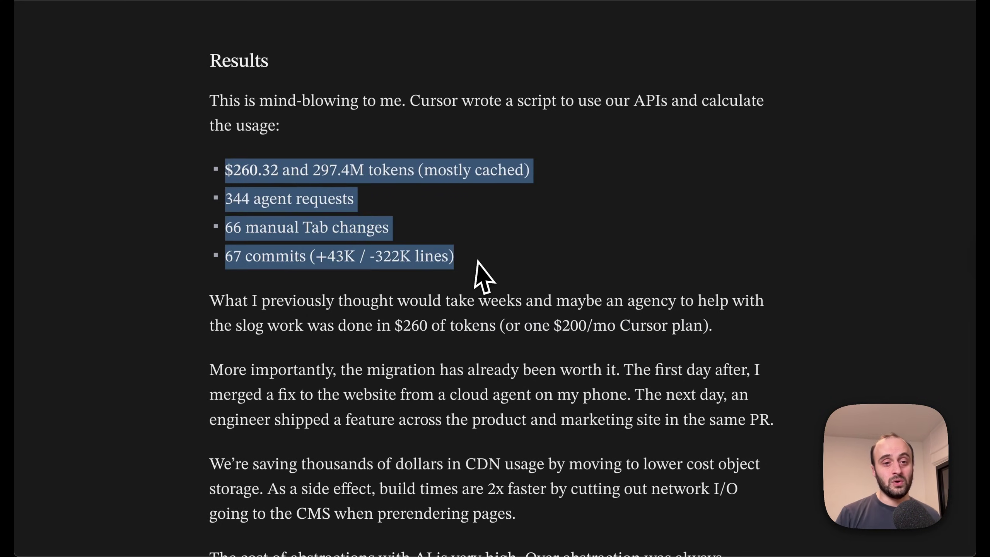
pyautogui.click(482, 276)
pyautogui.scroll(-5, 482, 277)
pyautogui.moveTo(374, 78); pyautogui.dragTo(474, 97)
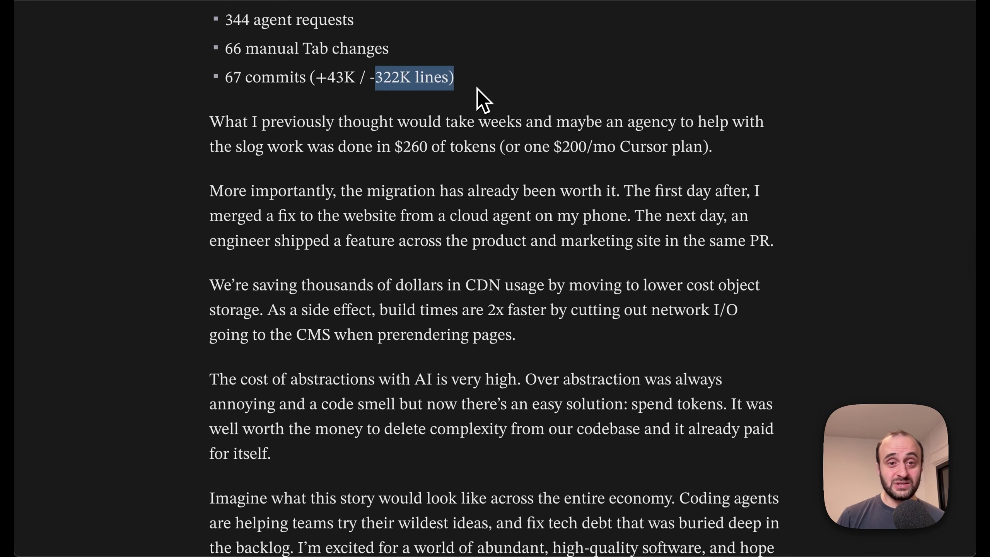
pyautogui.click(477, 91)
pyautogui.moveTo(310, 77); pyautogui.dragTo(358, 80)
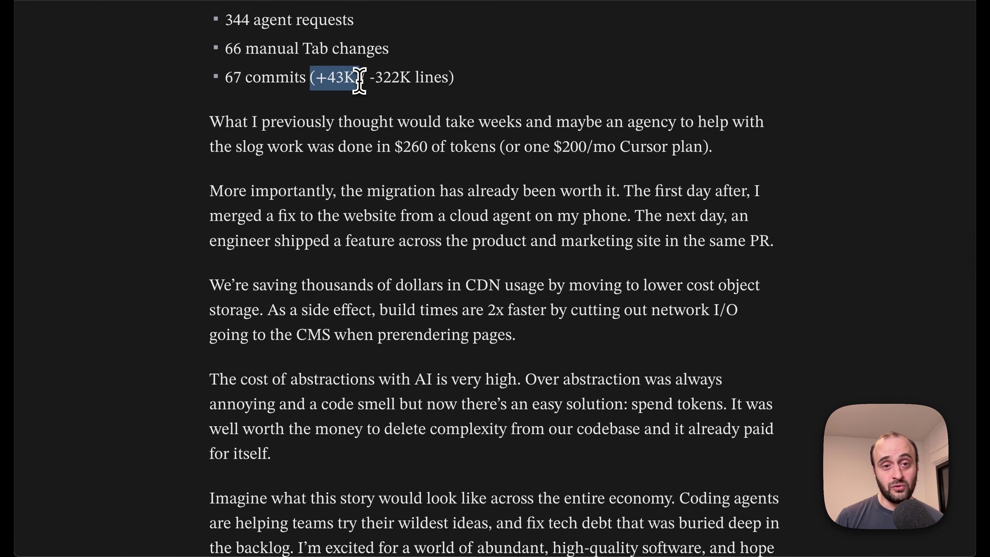
pyautogui.click(358, 80)
pyautogui.scroll(-3, 380, 203)
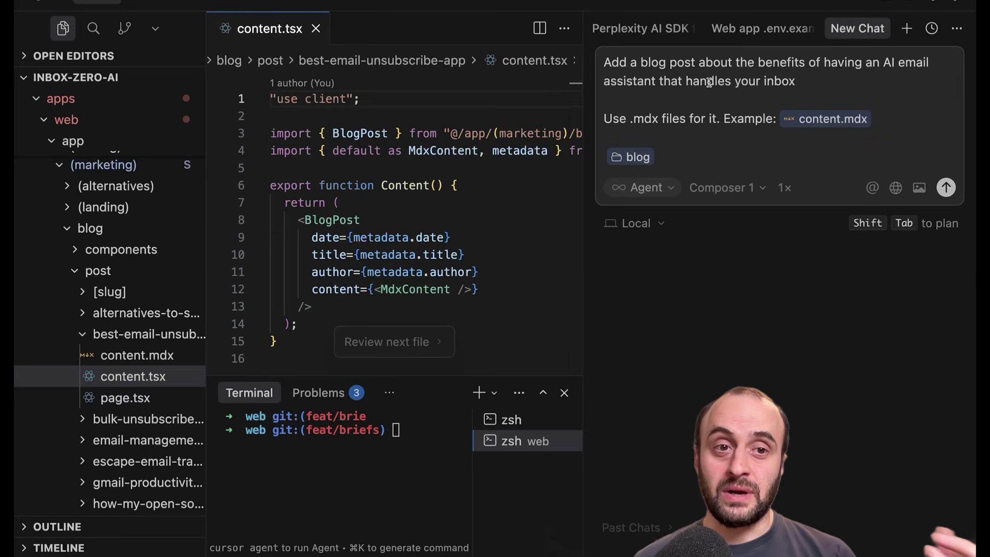
# Send the MDX blog post request to the agent and expand the sent prompt.
pyautogui.click(945, 187)
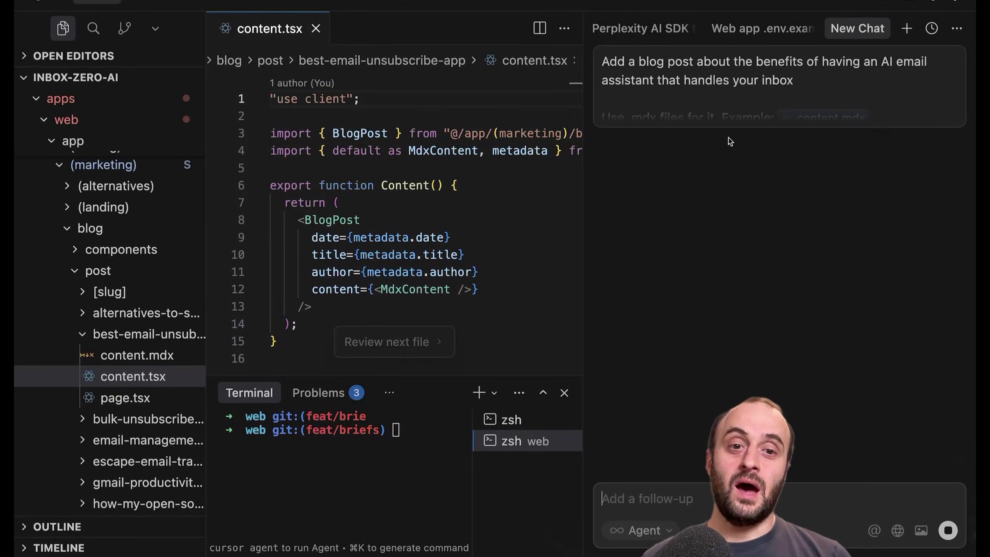
pyautogui.click(793, 79)
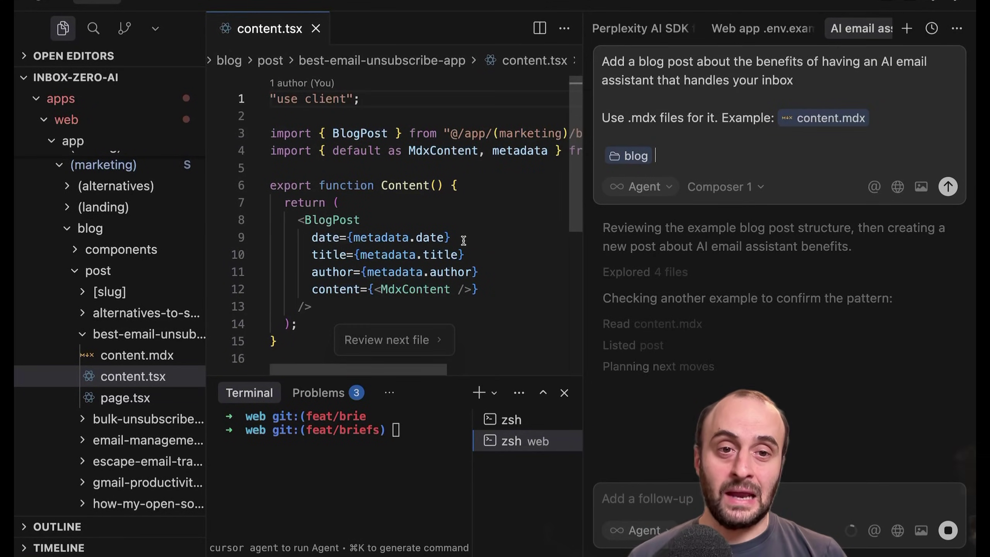
pyautogui.scroll(-1, 464, 241)
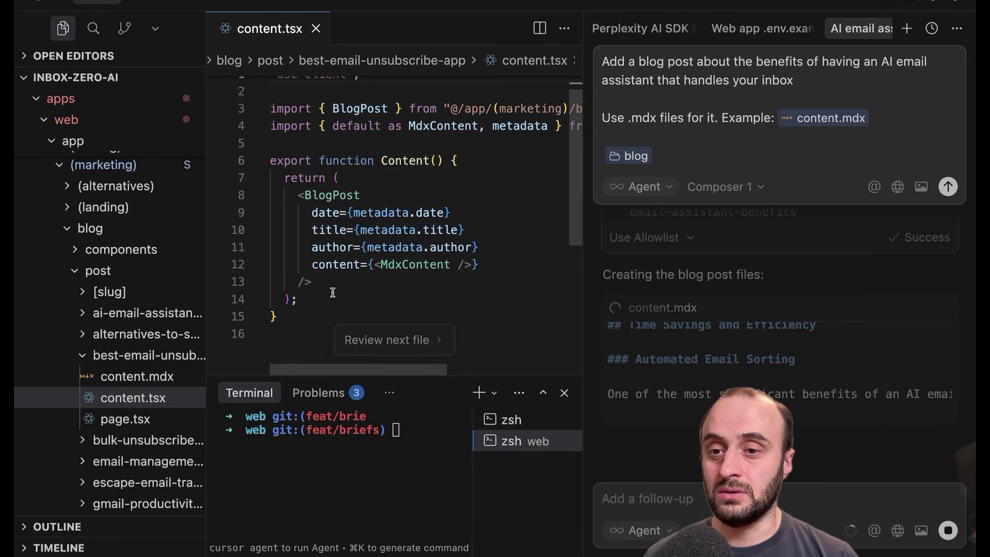
# Collapse the example post folders, expand blog/post/[slug], and open page.tsx then Post.tsx.
pyautogui.click(142, 356)
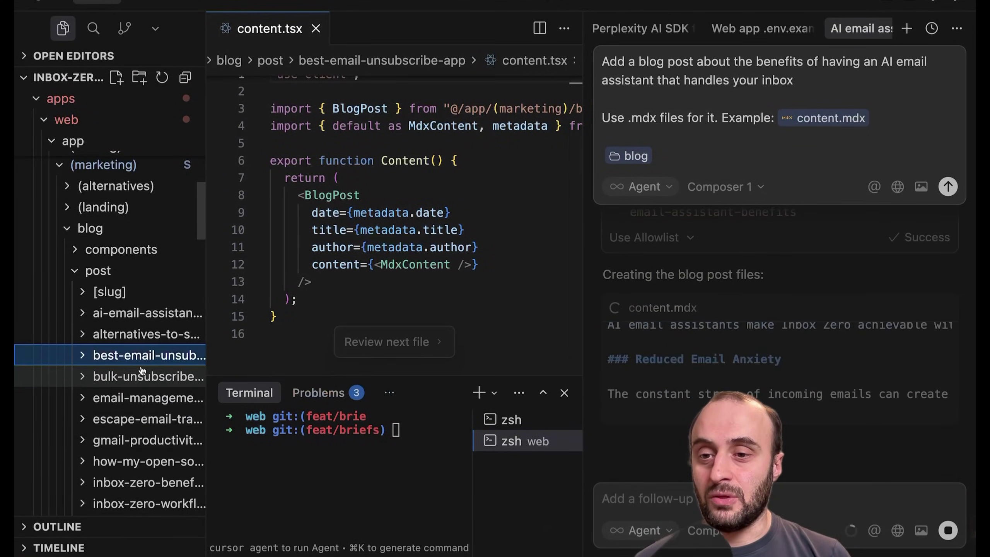
pyautogui.scroll(-5, 142, 371)
pyautogui.click(117, 313)
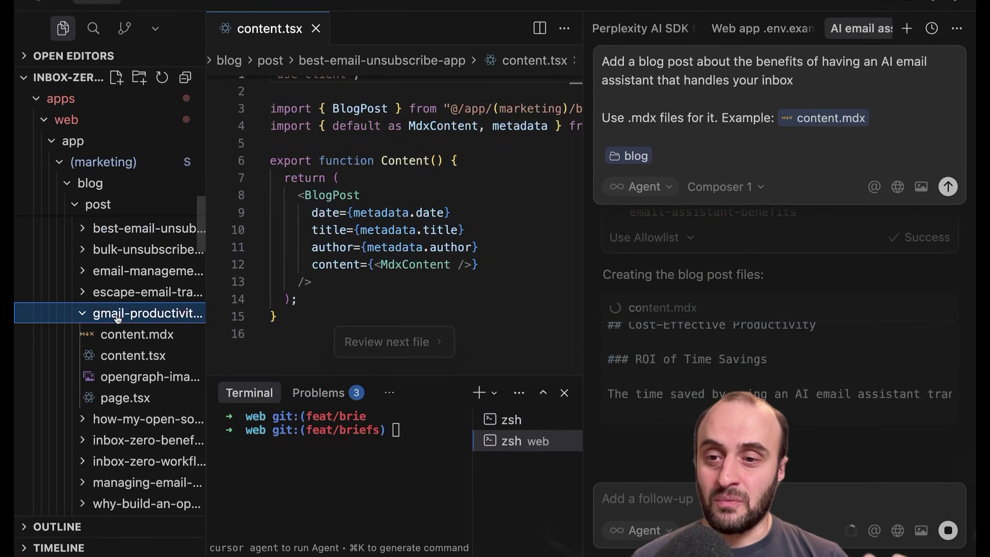
pyautogui.scroll(5, 138, 393)
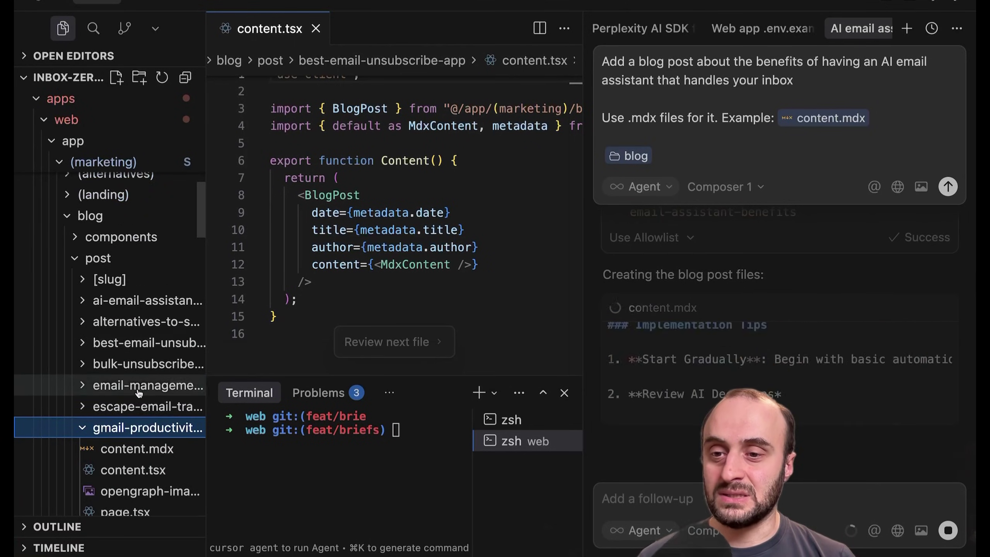
pyautogui.click(128, 427)
pyautogui.click(136, 280)
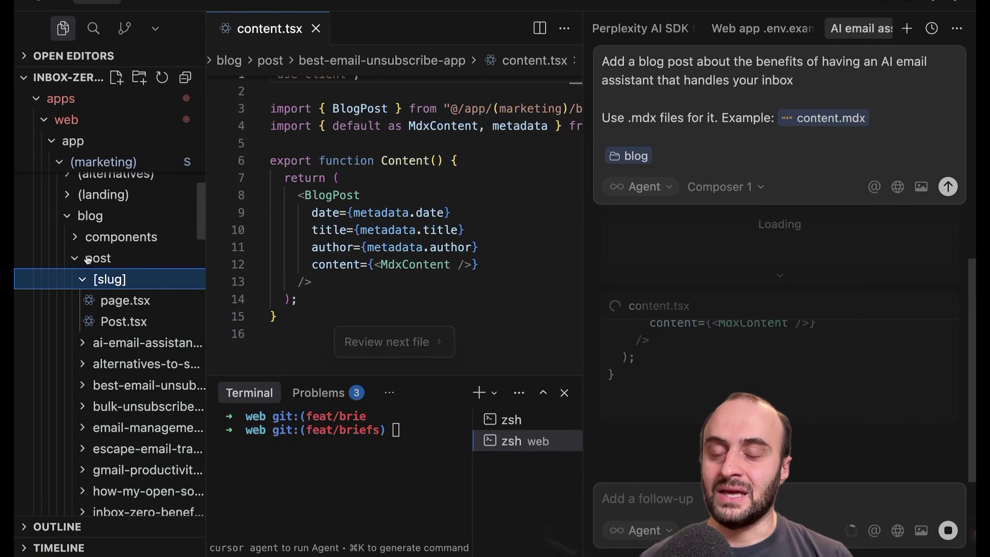
pyautogui.click(125, 300)
pyautogui.scroll(-9, 366, 283)
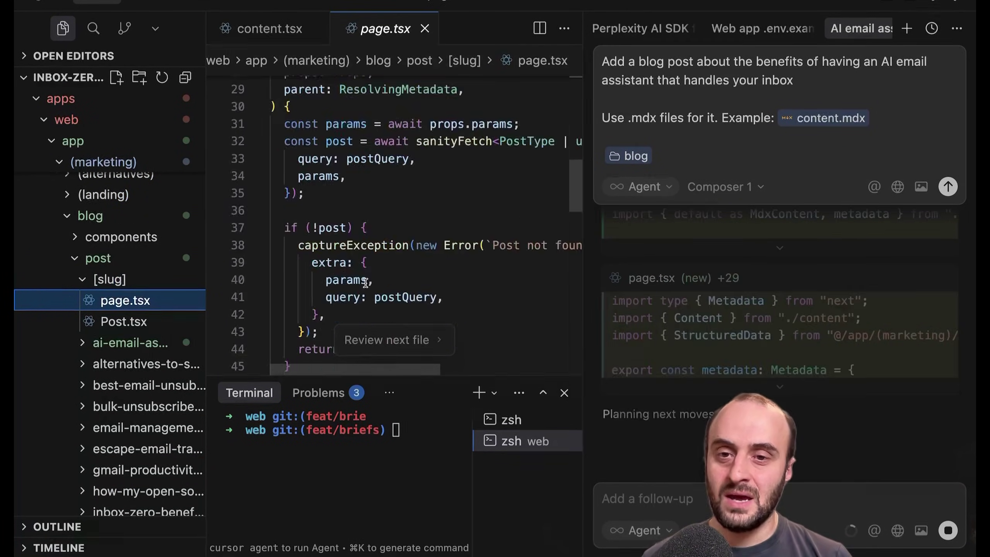
pyautogui.scroll(-9, 365, 282)
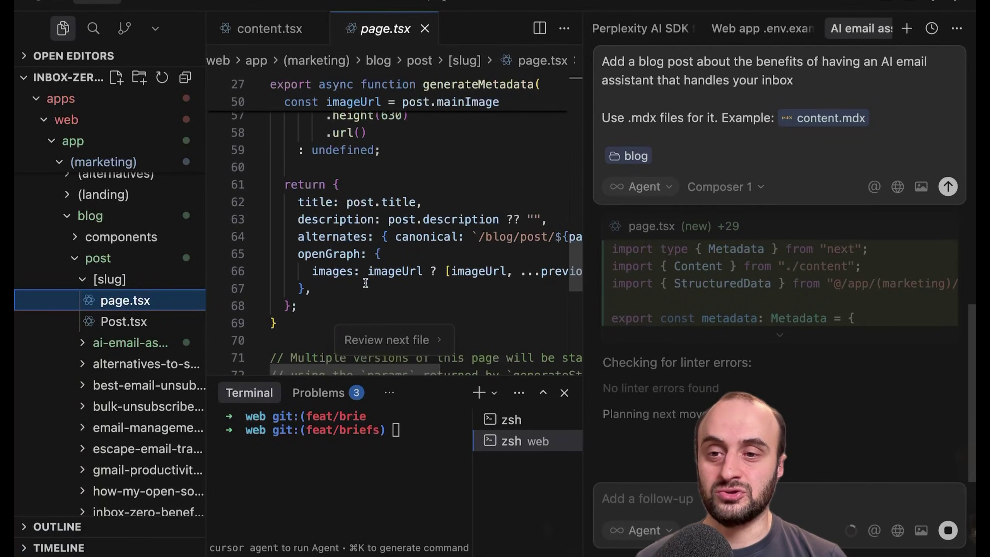
pyautogui.click(137, 321)
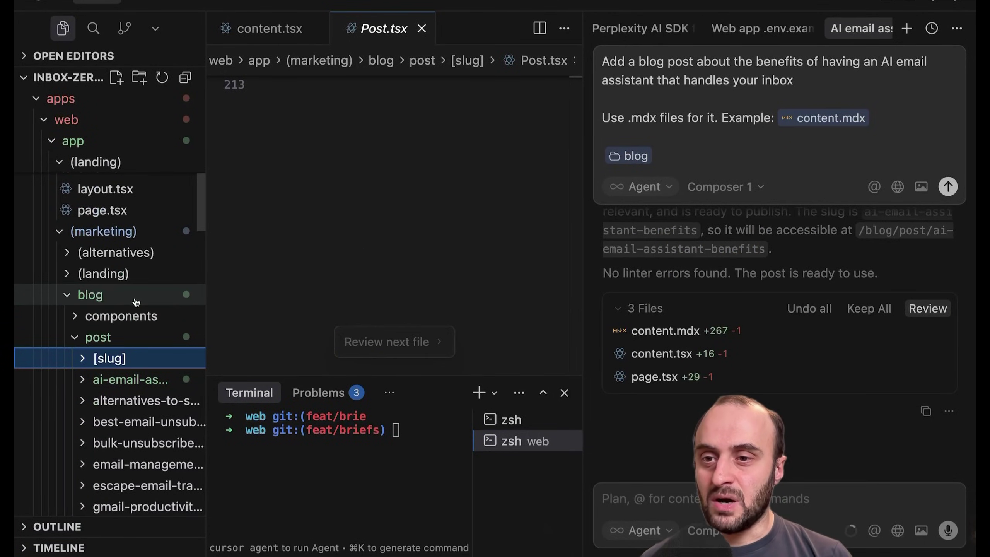
# Review content.mdx in a widened editor and read through content.tsx and page.tsx.
pyautogui.scroll(-5, 134, 308)
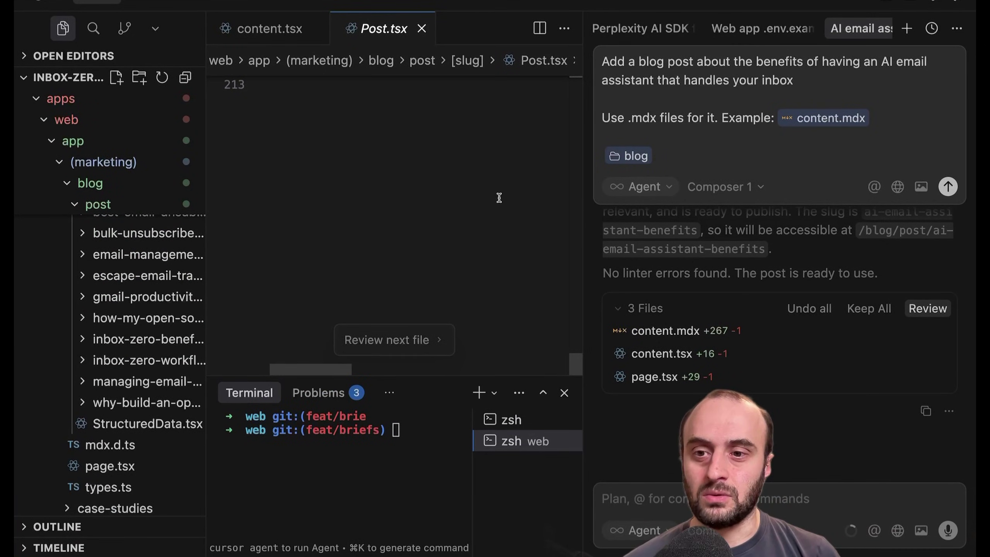
pyautogui.click(688, 338)
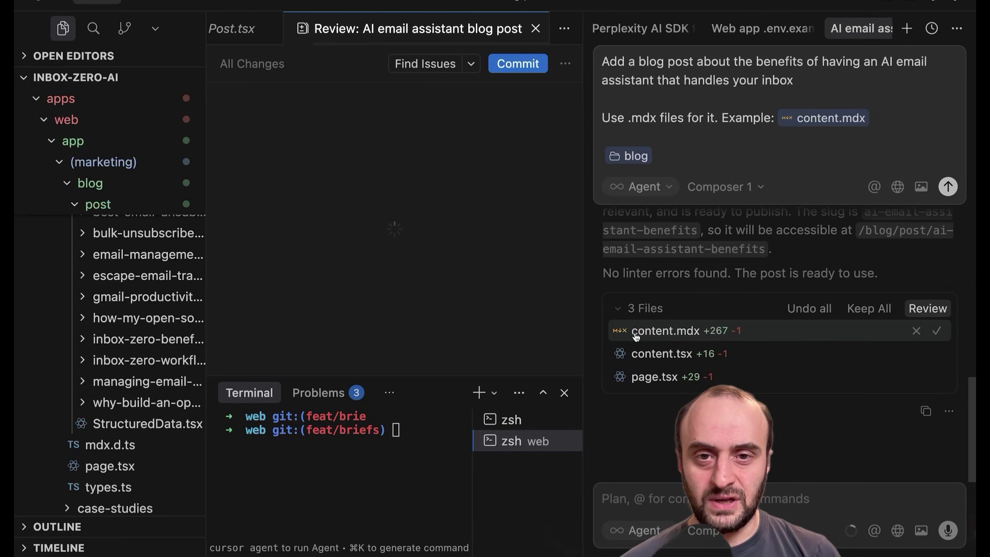
pyautogui.moveTo(620, 218); pyautogui.dragTo(695, 222)
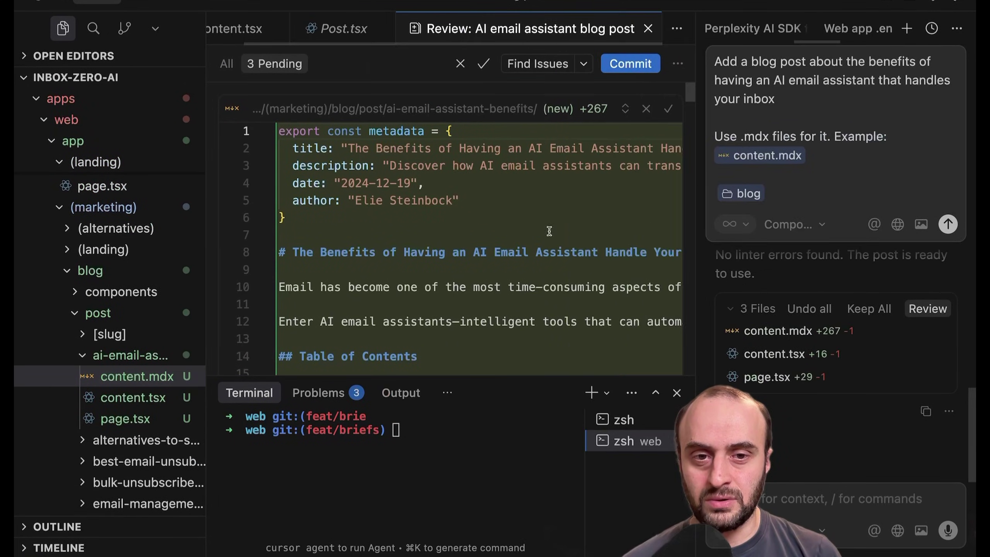
pyautogui.scroll(-5, 389, 230)
pyautogui.scroll(-3, 363, 230)
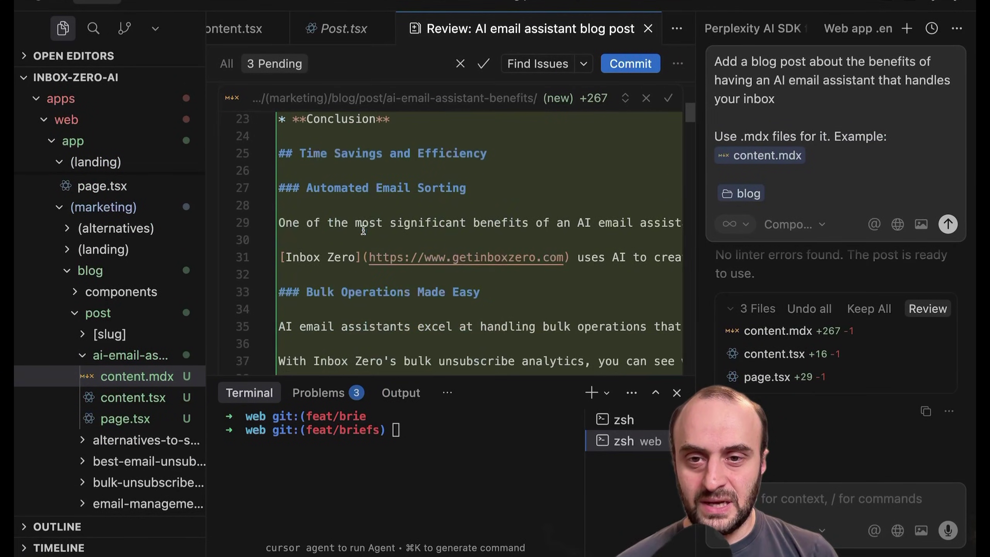
pyautogui.scroll(-20, 406, 252)
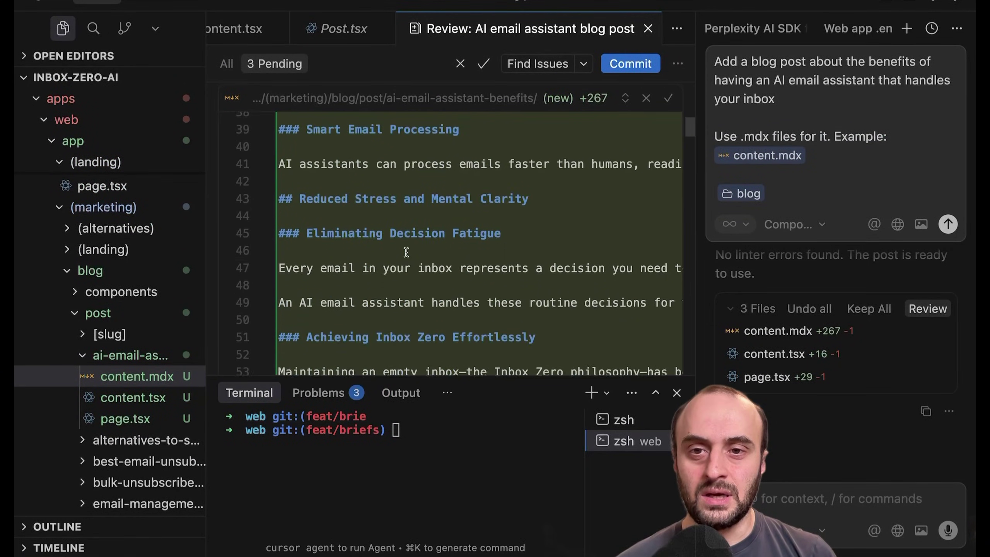
pyautogui.scroll(-20, 406, 252)
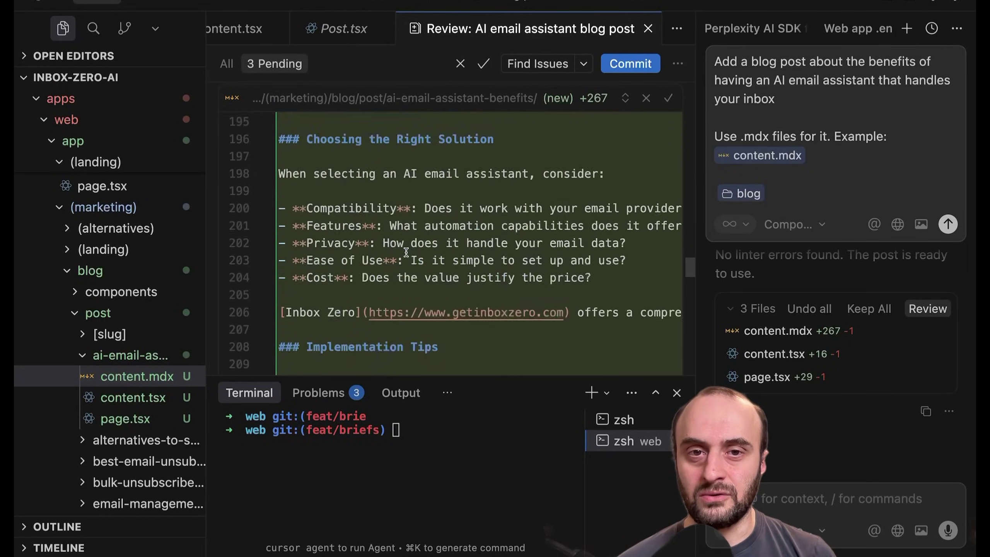
pyautogui.scroll(-10, 406, 252)
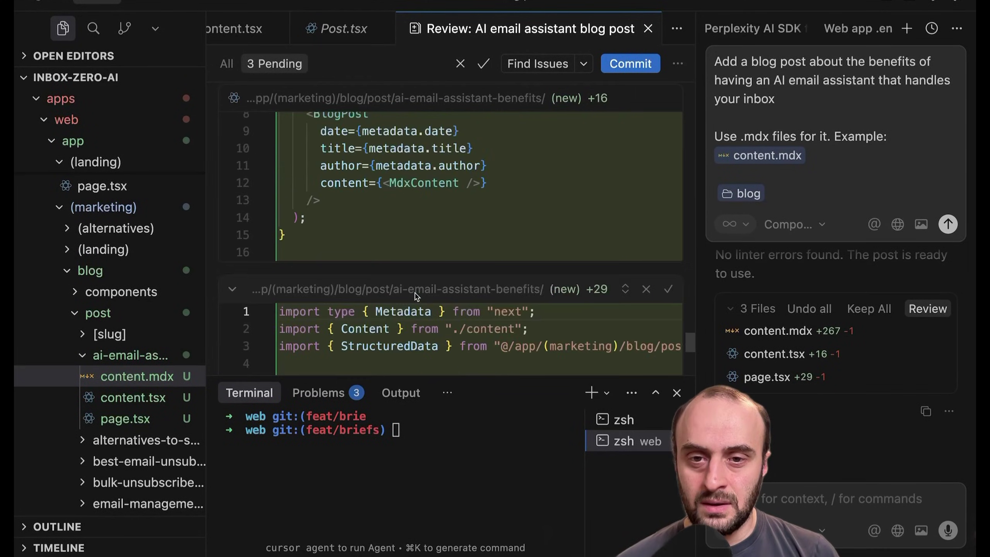
pyautogui.scroll(3, 404, 261)
pyautogui.scroll(-3, 412, 265)
pyautogui.scroll(-5, 413, 264)
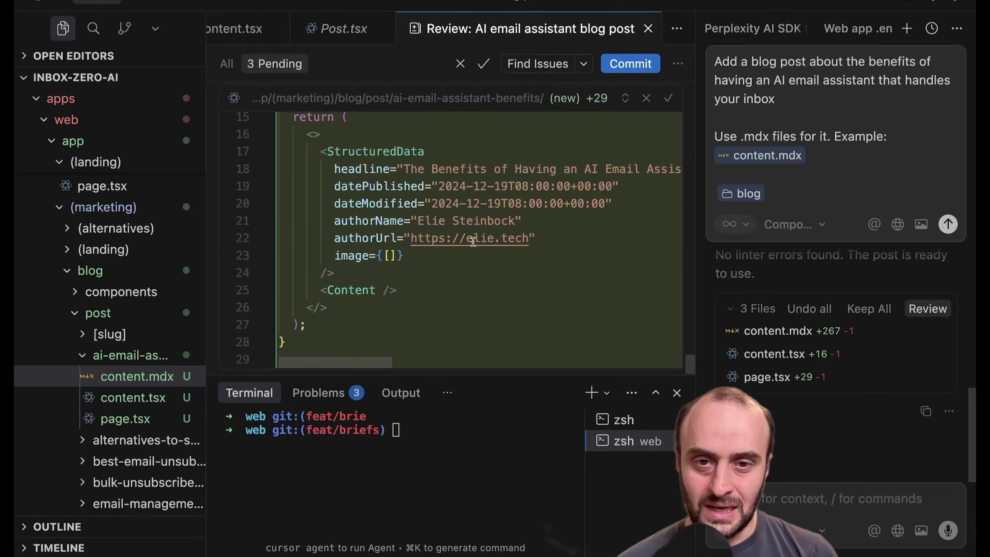
# Change the datePublished and dateModified years in page.tsx from 2024 to 2025 and save.
pyautogui.scroll(-1, 471, 232)
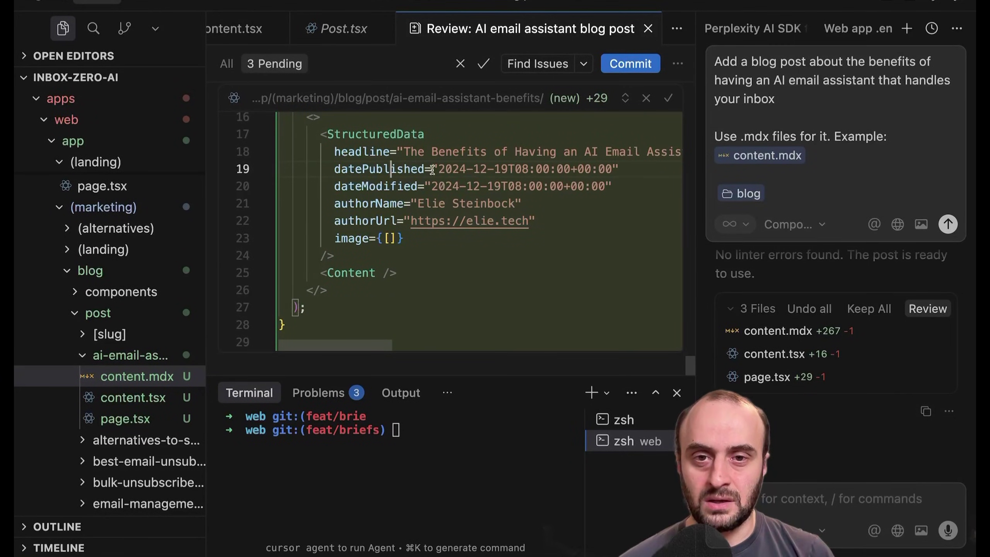
pyautogui.click(466, 169)
pyautogui.press('BackSpace')
pyautogui.write('5')
pyautogui.press('Down')
pyautogui.press('Left')
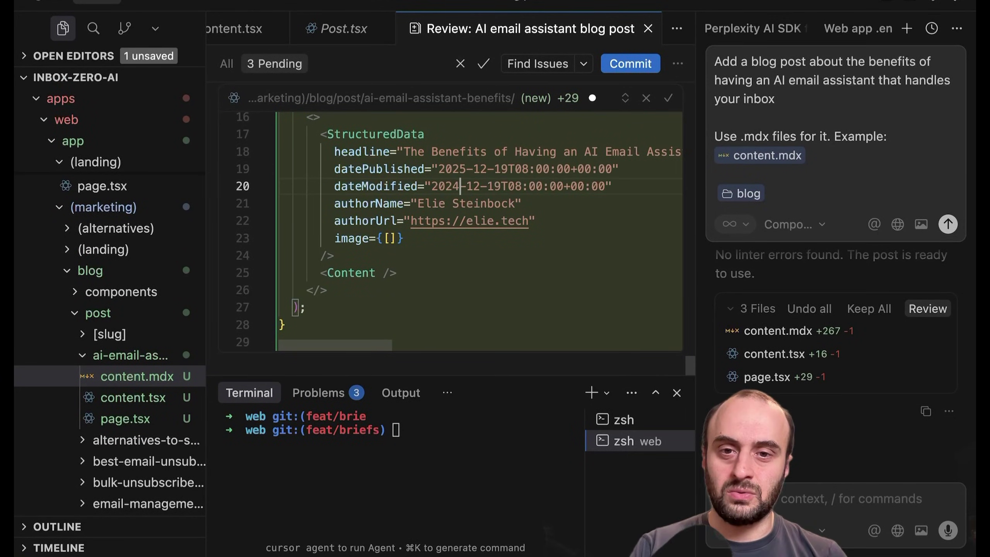
pyautogui.press('BackSpace')
pyautogui.write('5')
pyautogui.press('super+s')
# Review the small business owner benefit bullets, then return to the top of content.mdx.
pyautogui.scroll(4, 497, 266)
pyautogui.scroll(20, 497, 265)
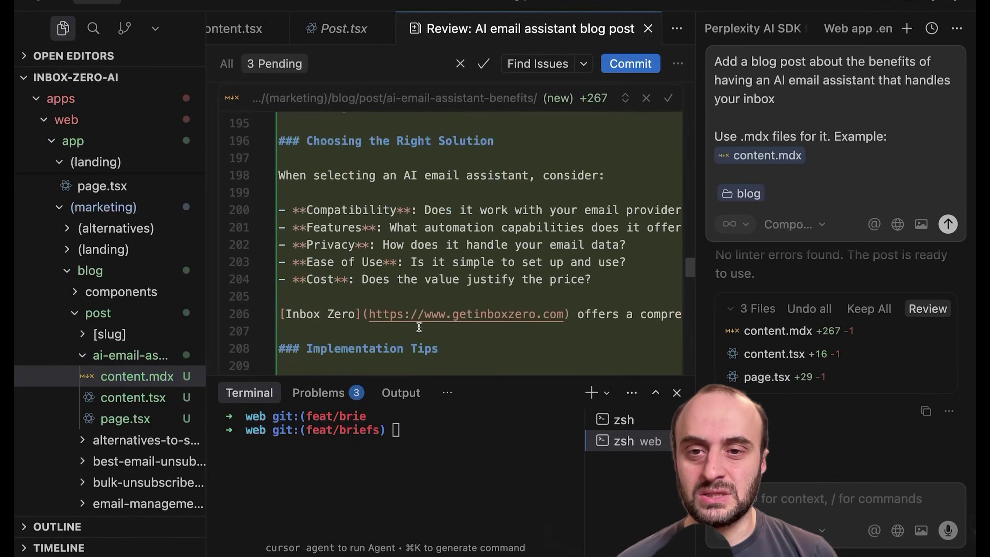
pyautogui.scroll(6, 442, 228)
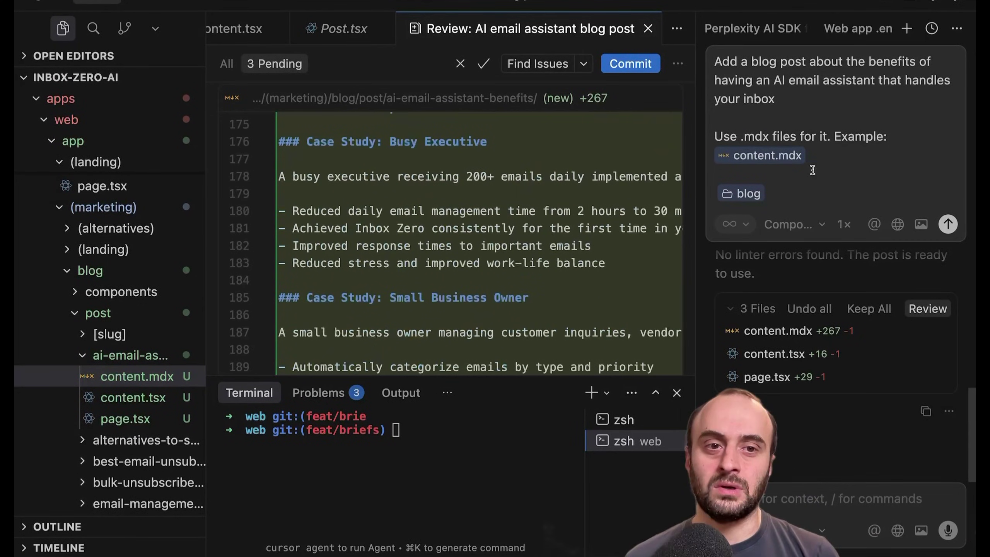
pyautogui.click(823, 123)
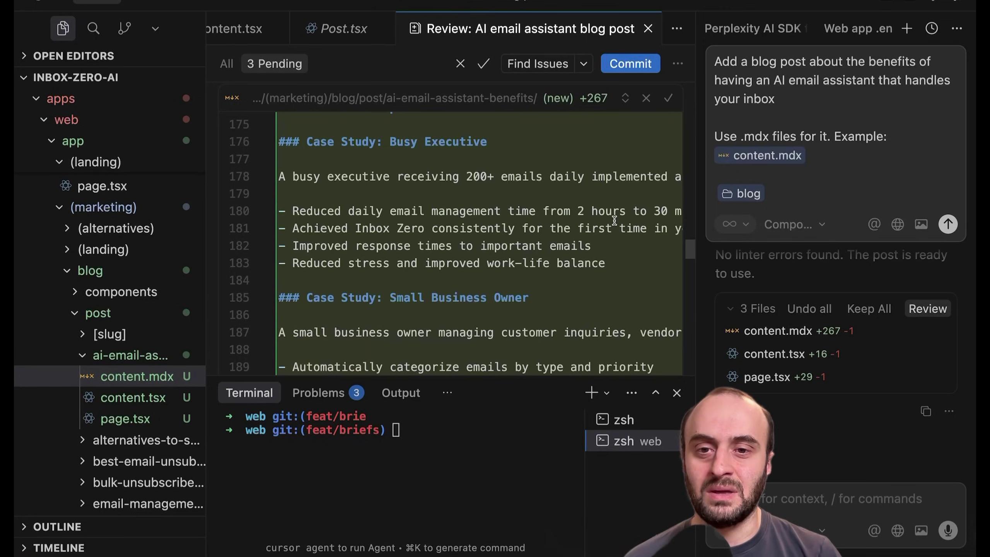
pyautogui.scroll(-4, 585, 233)
pyautogui.moveTo(589, 219); pyautogui.dragTo(461, 158)
pyautogui.scroll(3, 461, 159)
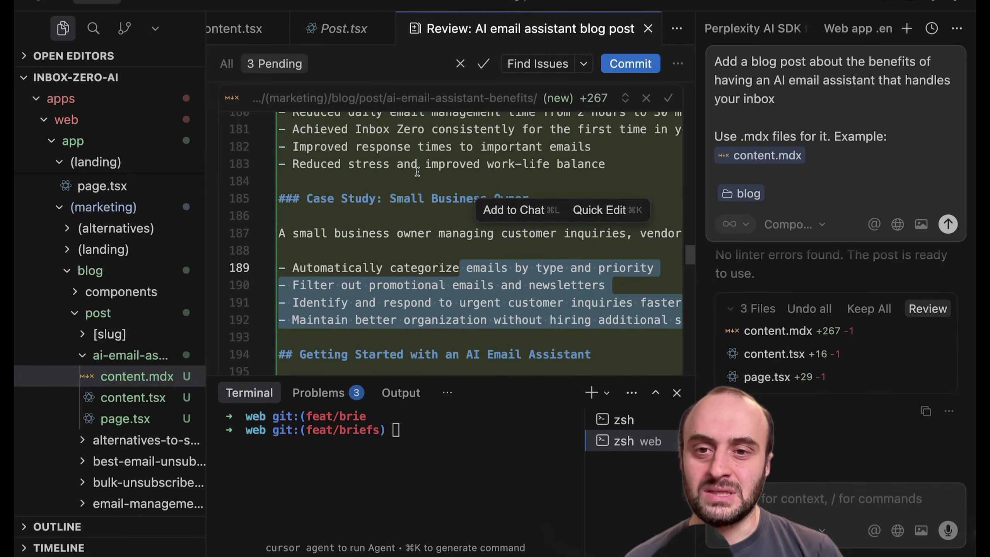
pyautogui.click(320, 183)
pyautogui.scroll(3, 319, 183)
pyautogui.scroll(20, 320, 182)
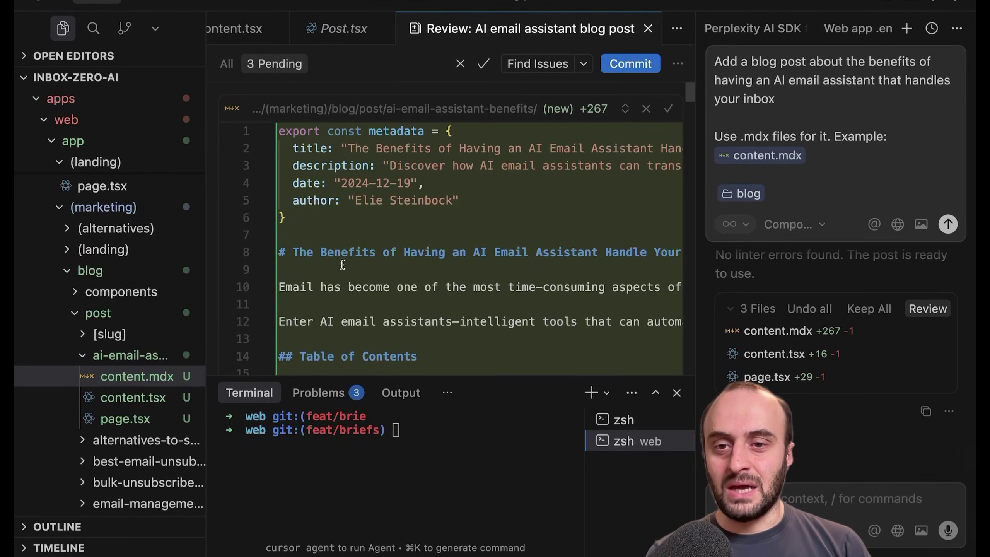
# Select, then deselect, the word 'Benefits' in the content.mdx post title.
pyautogui.doubleClick(370, 252)
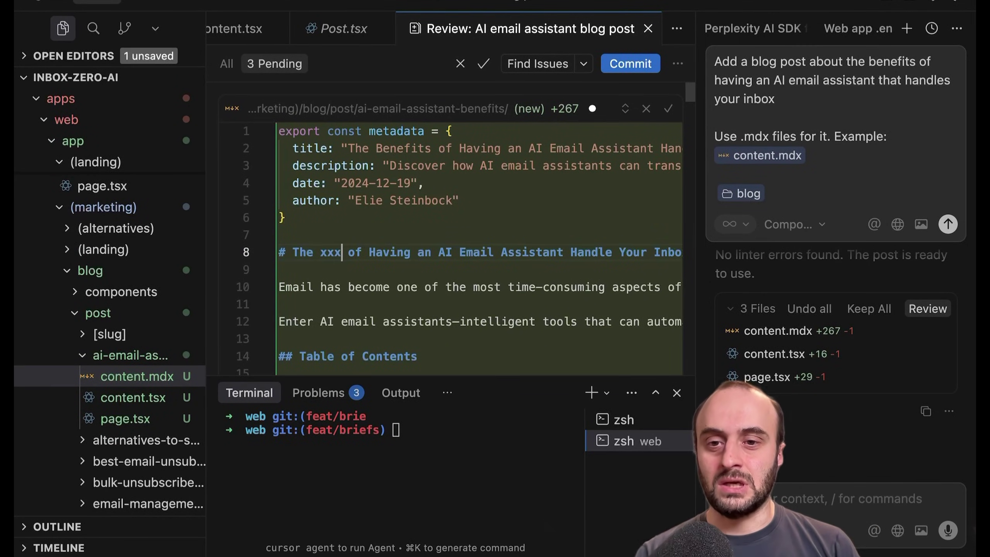
pyautogui.click(417, 251)
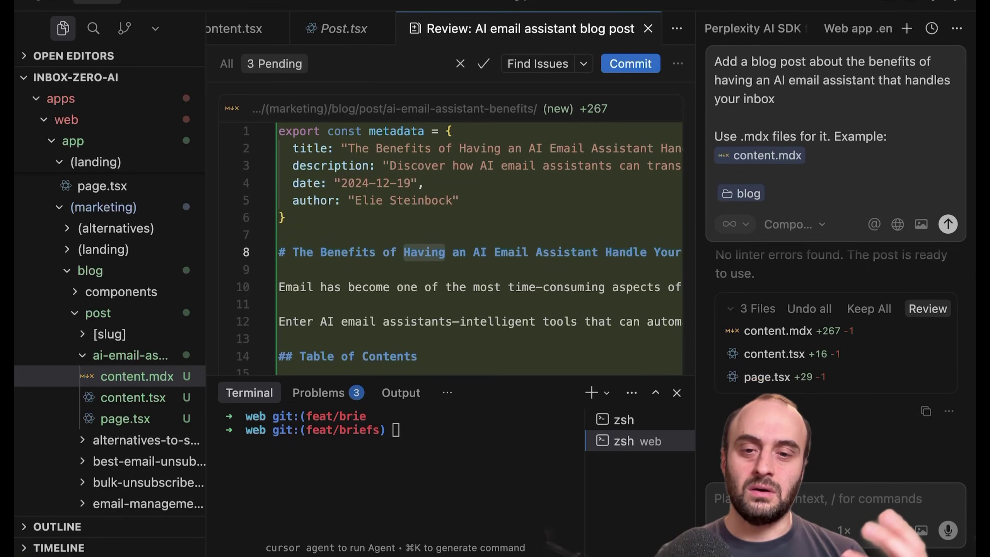